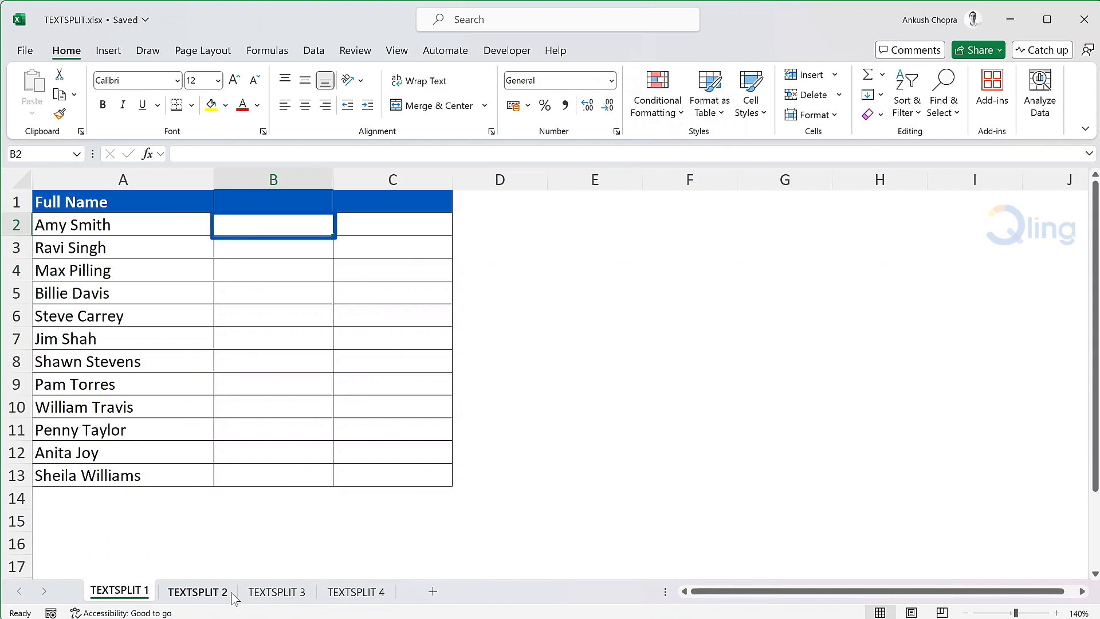
Enter the formula =TEXTSPLIT(A2," ") in B2 to split the full name at the space
{"action": "type", "text": "="}
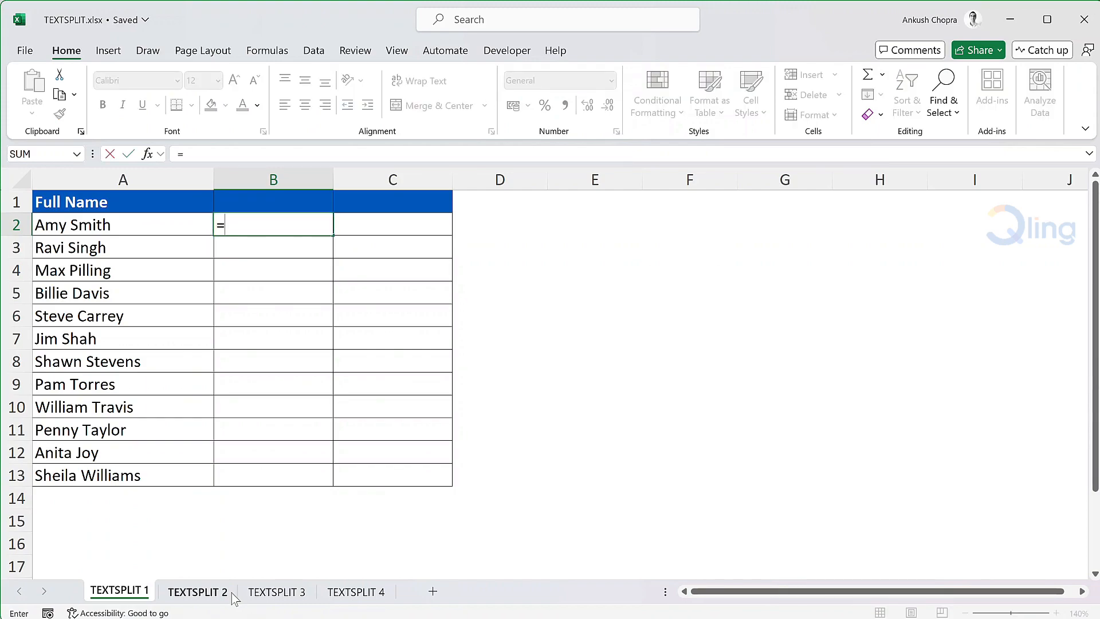
{"action": "type", "text": "text"}
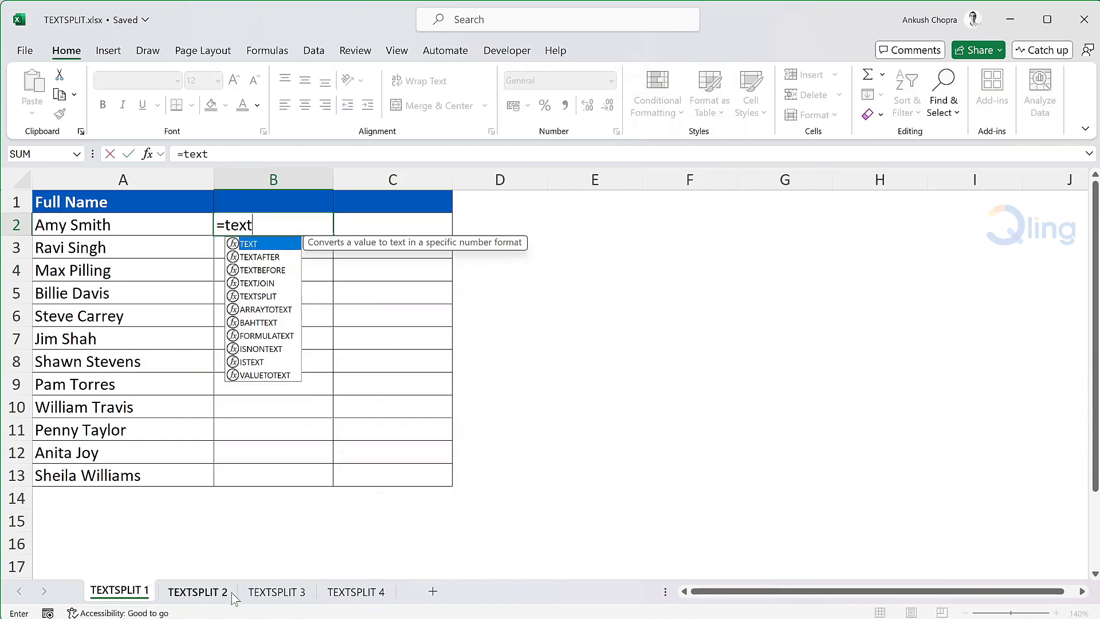
{"action": "type", "text": "s"}
{"action": "key", "text": "Tab"}
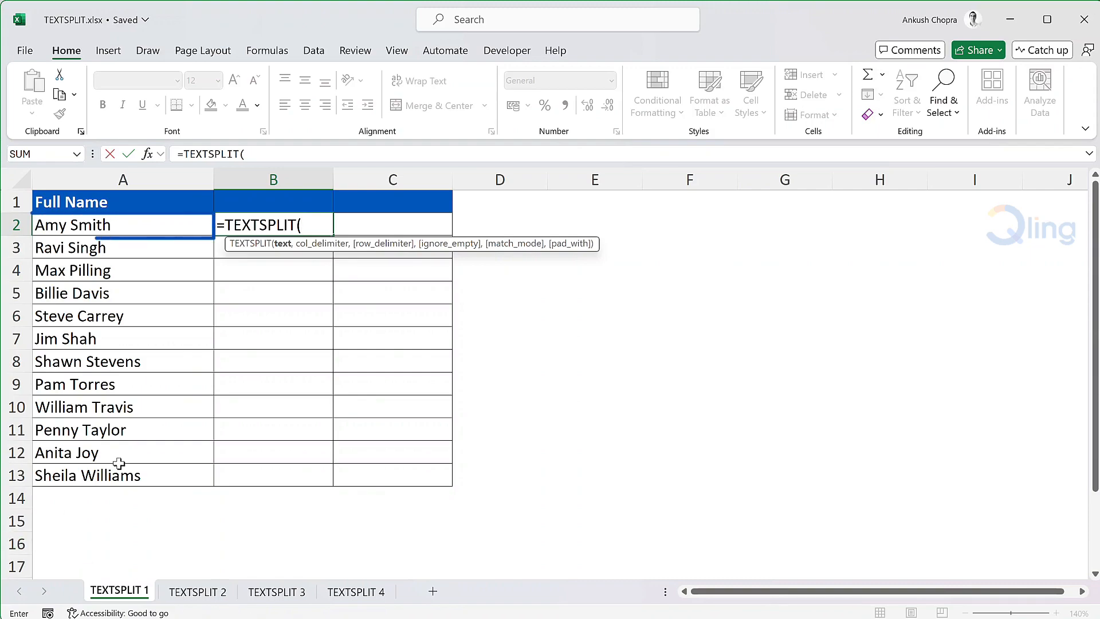
{"action": "left_click", "coordinate": [201, 223]}
{"action": "type", "text": ","}
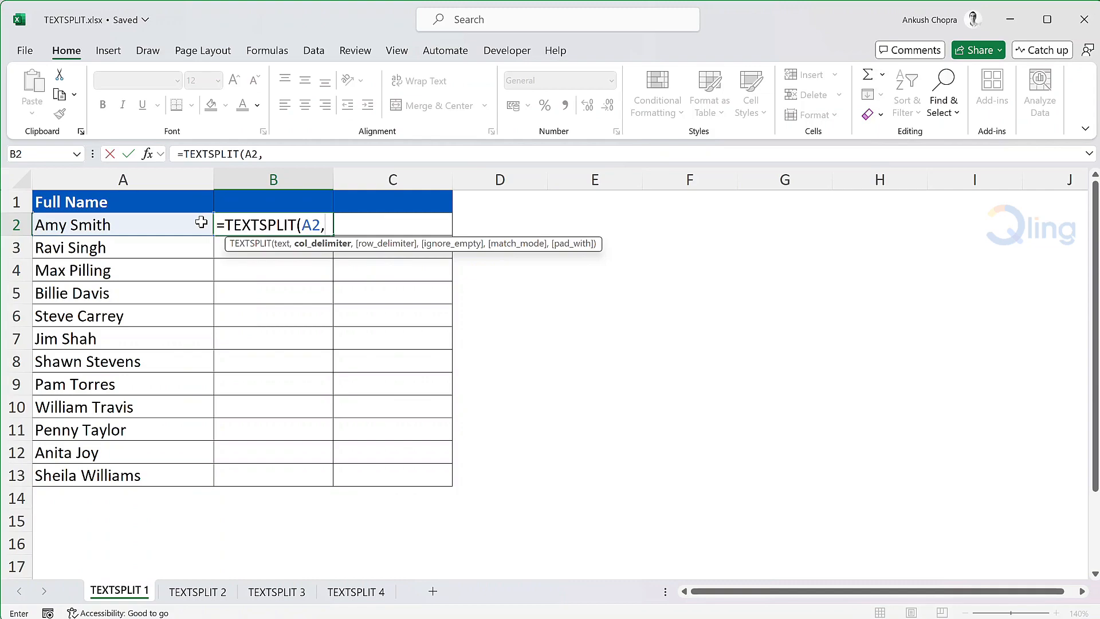
{"action": "type", "text": "\" \""}
{"action": "type", "text": ")"}
{"action": "key", "text": "Return"}
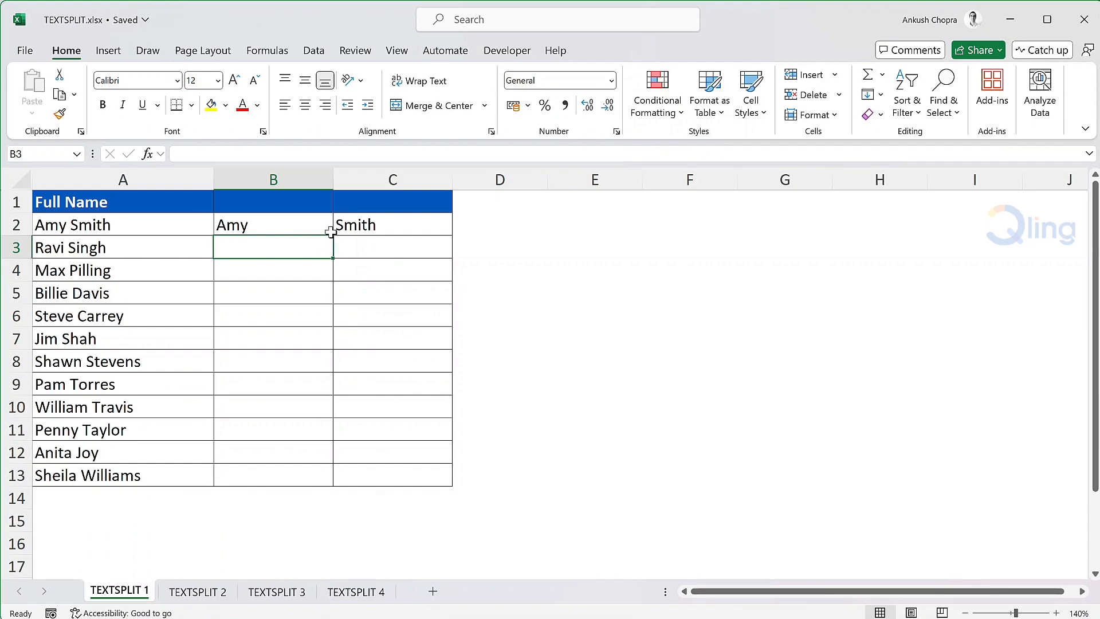
Copy the TEXTSPLIT formula from B2 into B3:B13 to split the remaining full names
{"action": "key", "text": "Up"}
{"action": "key", "text": "ctrl+c"}
{"action": "left_click_drag", "start_coordinate": [311, 243], "coordinate": [297, 466]}
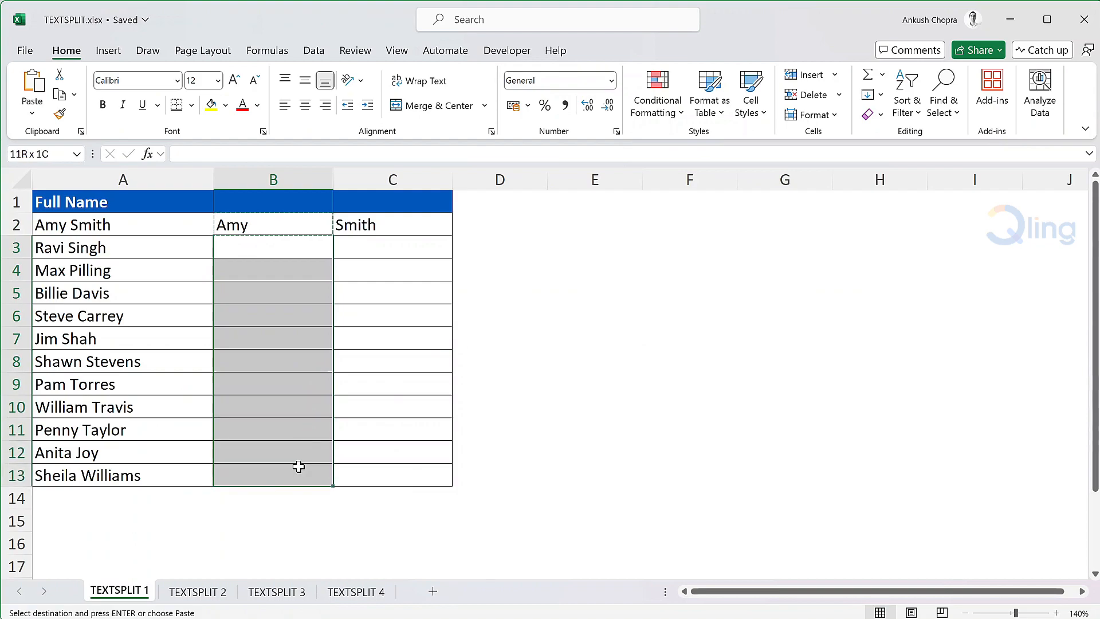
{"action": "key", "text": "ctrl+v"}
{"action": "left_click", "coordinate": [497, 216]}
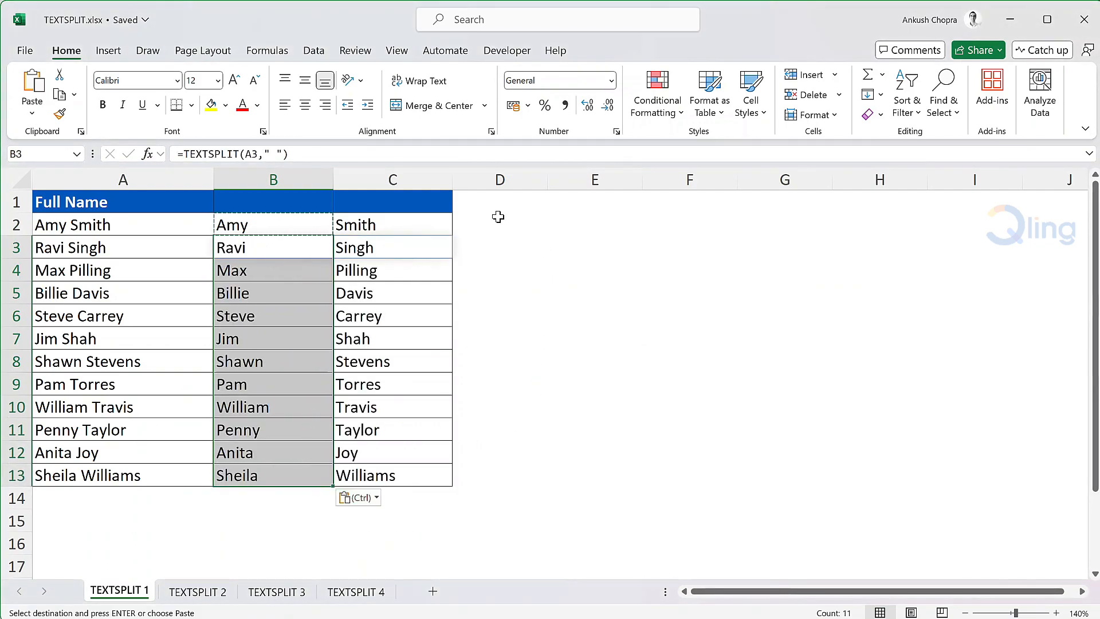
{"action": "left_click", "coordinate": [498, 217]}
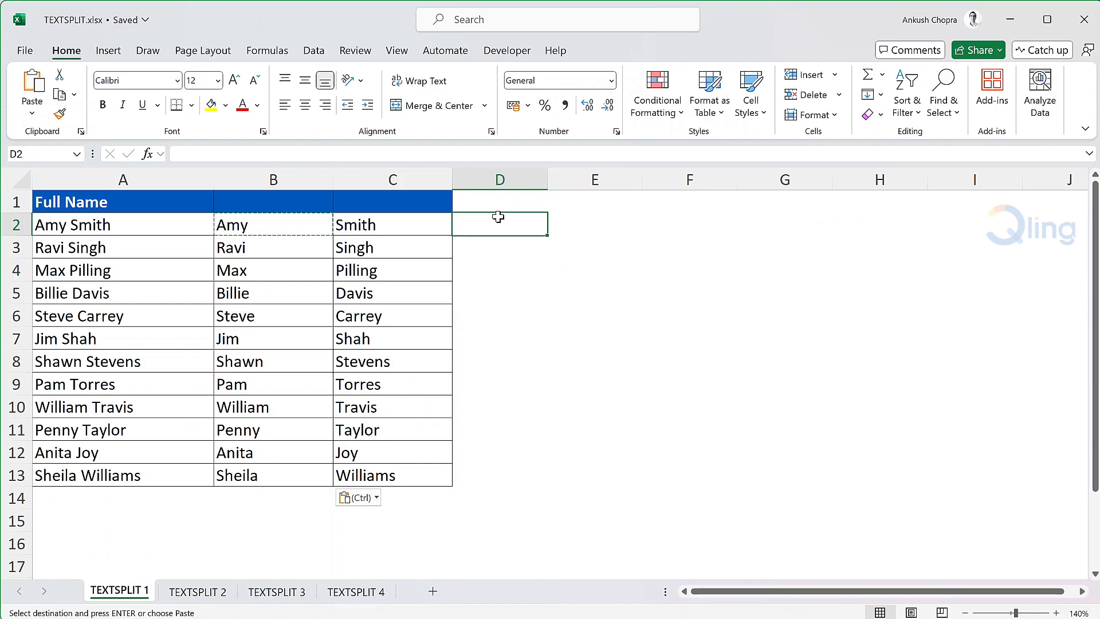
On the TEXTSPLIT 2 sheet, begin a TEXTSPLIT formula in B2 with A2 as the text argument
{"action": "left_click", "coordinate": [221, 596]}
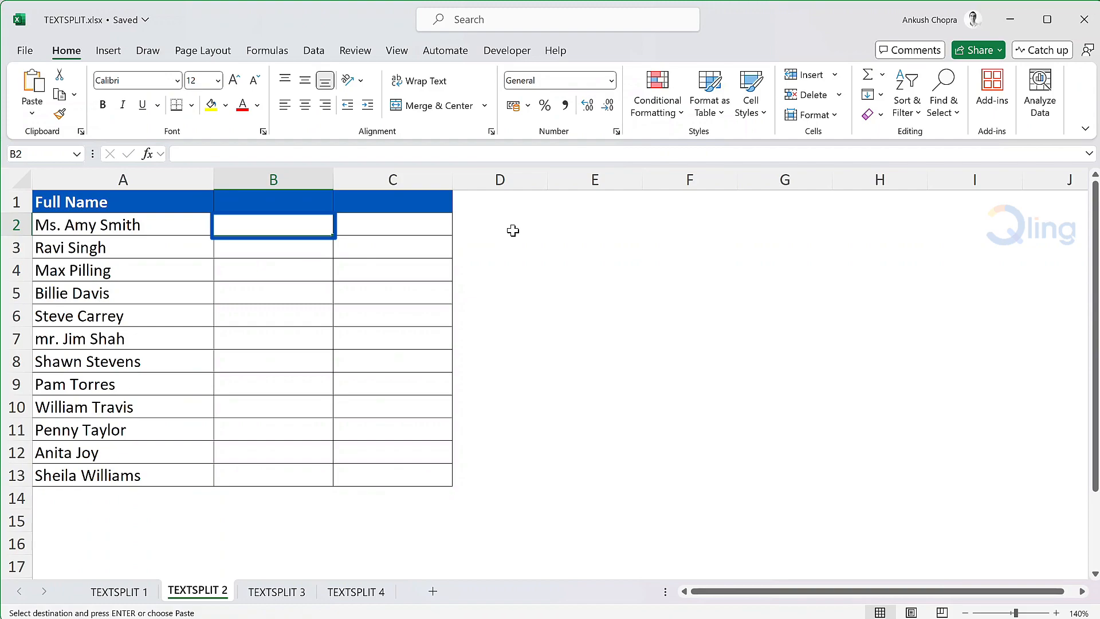
{"action": "type", "text": "=tex"}
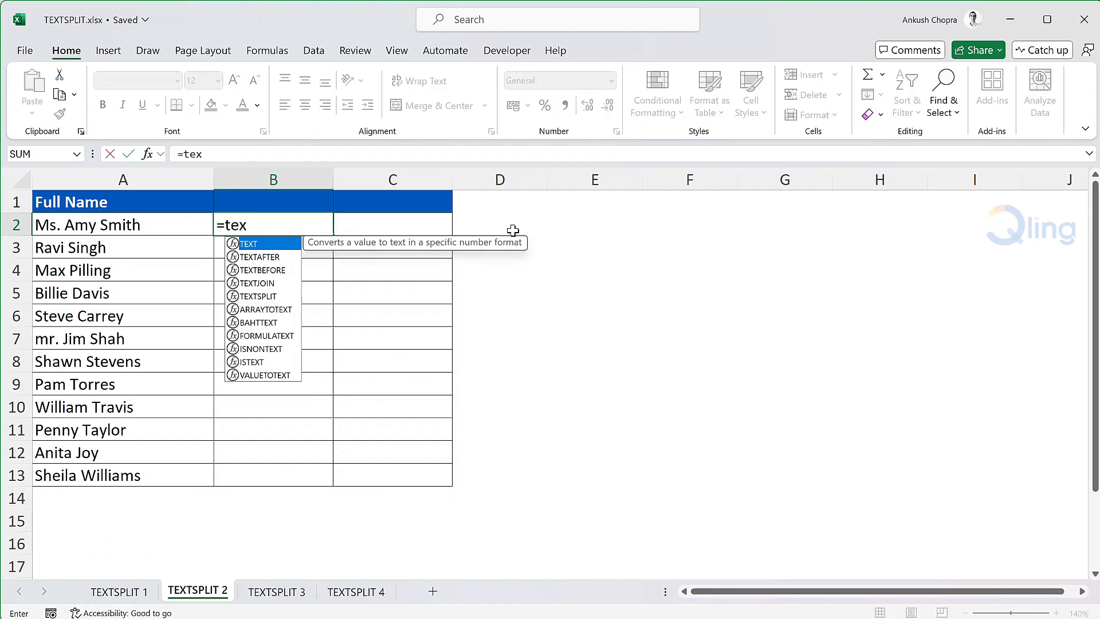
{"action": "type", "text": "ts"}
{"action": "key", "text": "Tab"}
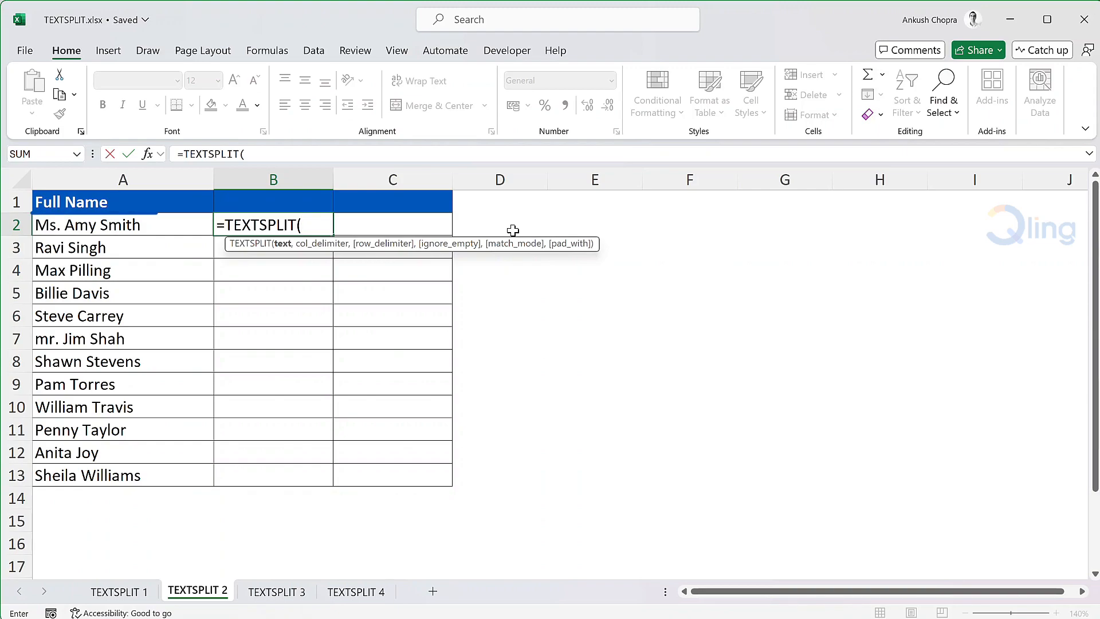
{"action": "left_click", "coordinate": [195, 223]}
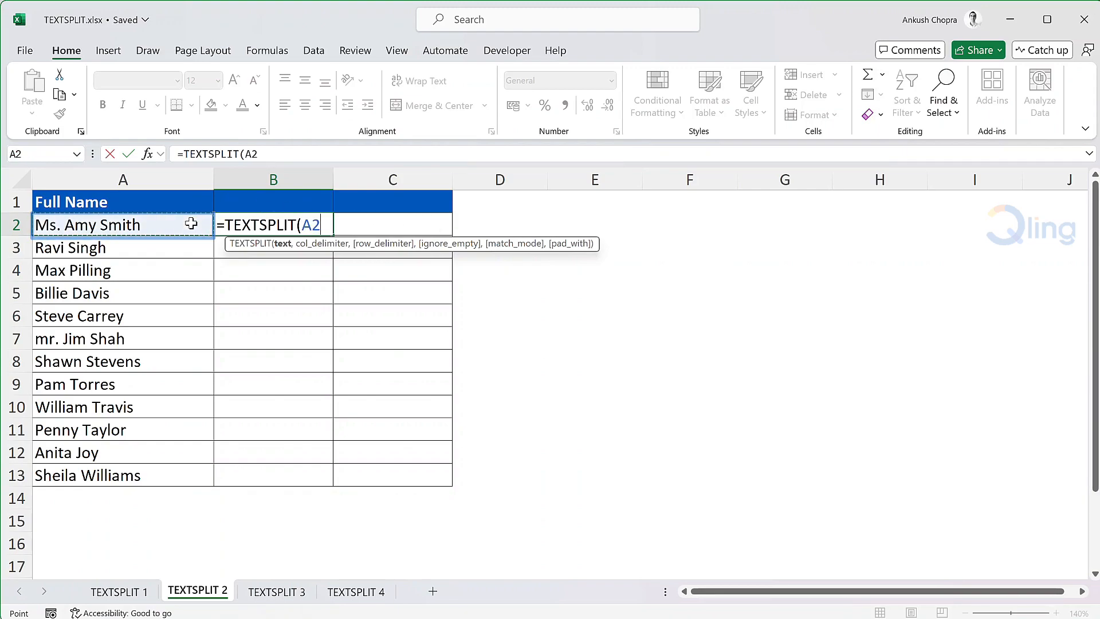
{"action": "type", "text": ","}
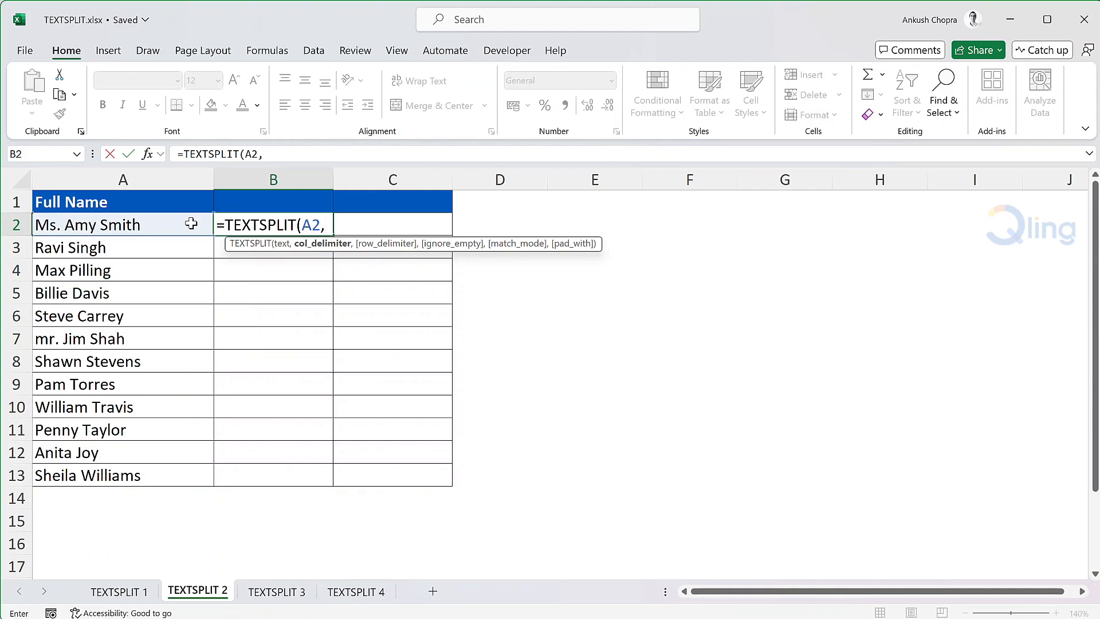
Complete the B2 formula with the column delimiter array {" ","Ms. ","Mr. "}
{"action": "type", "text": "{\" \""}
{"action": "type", "text": ",\"Ms."}
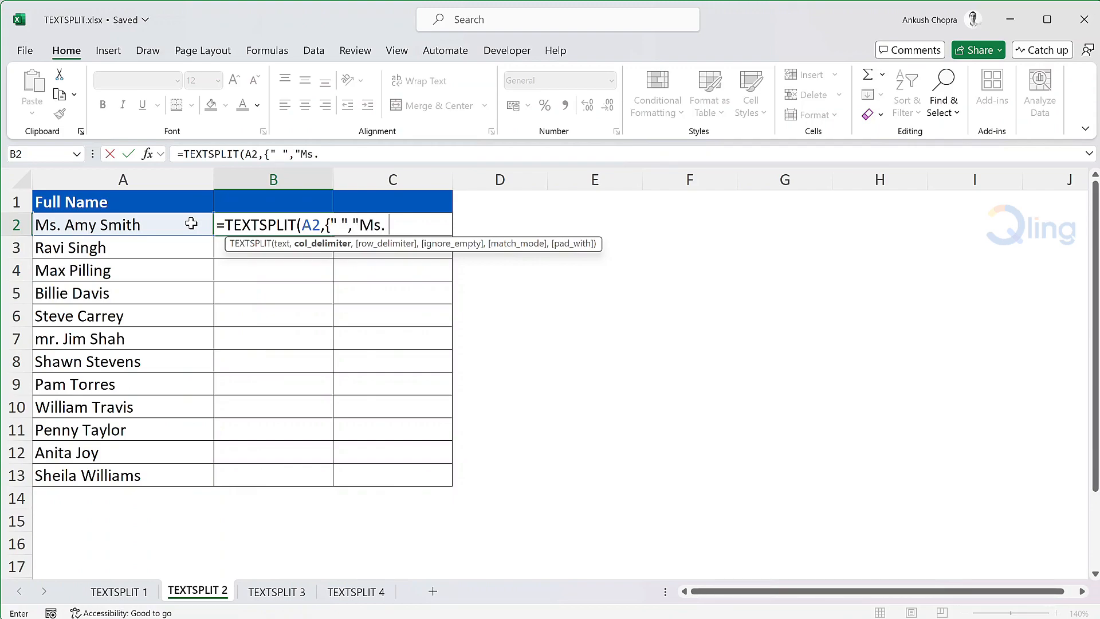
{"action": "type", "text": " \",\"Mr. \""}
{"action": "type", "text": "})"}
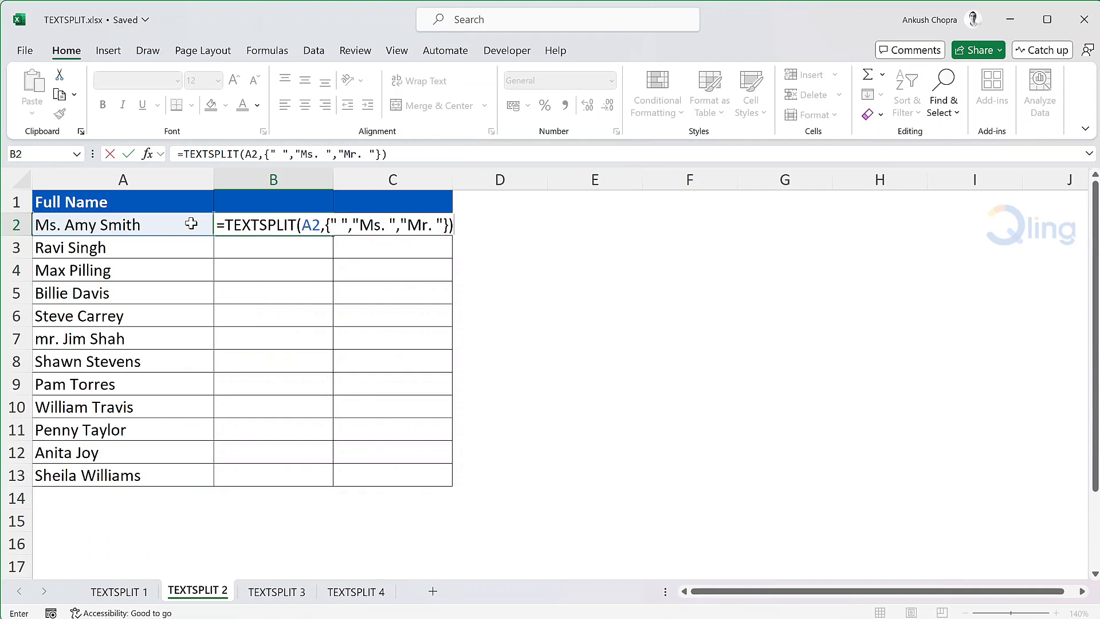
{"action": "key", "text": "Return"}
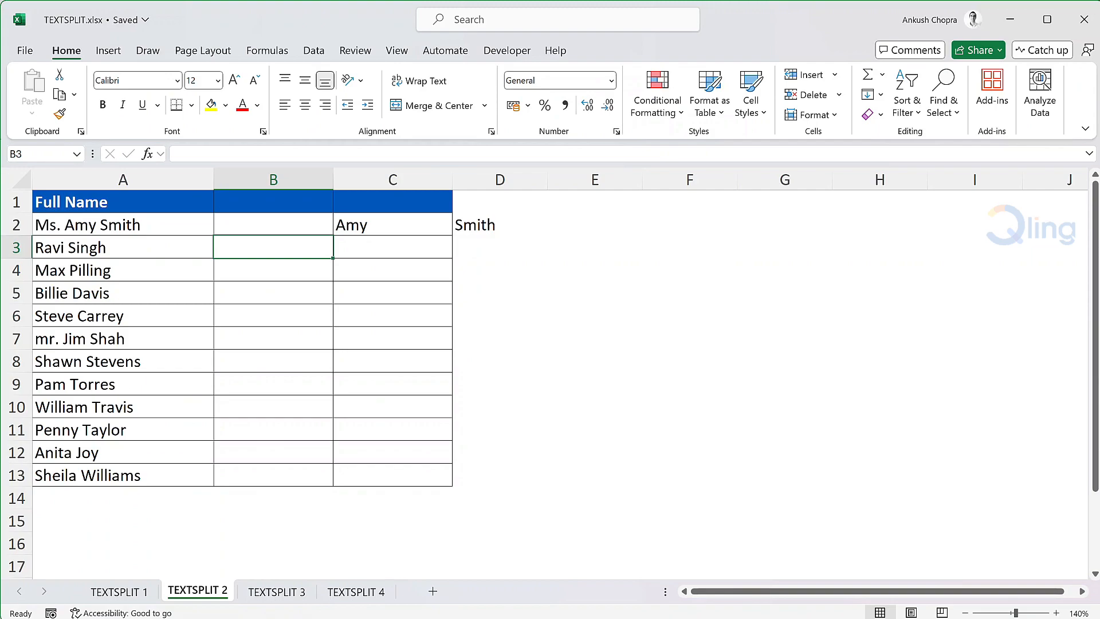
Extend the B2 formula by skipping the row delimiter and setting ignore_empty to TRUE
{"action": "left_click", "coordinate": [273, 224]}
{"action": "key", "text": "F2"}
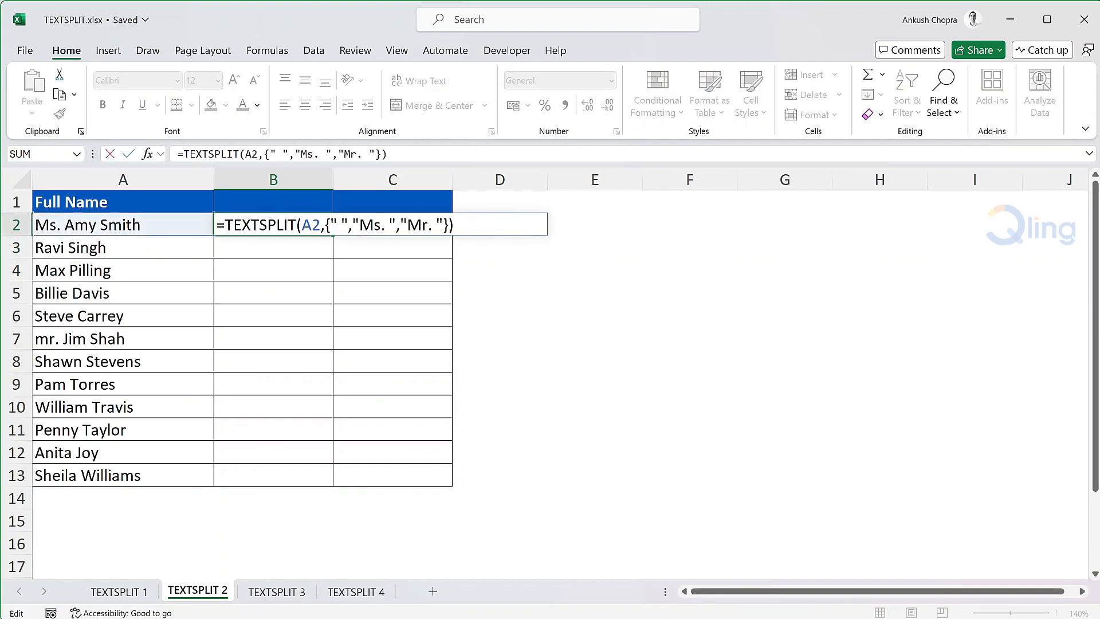
{"action": "key", "text": "BackSpace"}
{"action": "type", "text": ","}
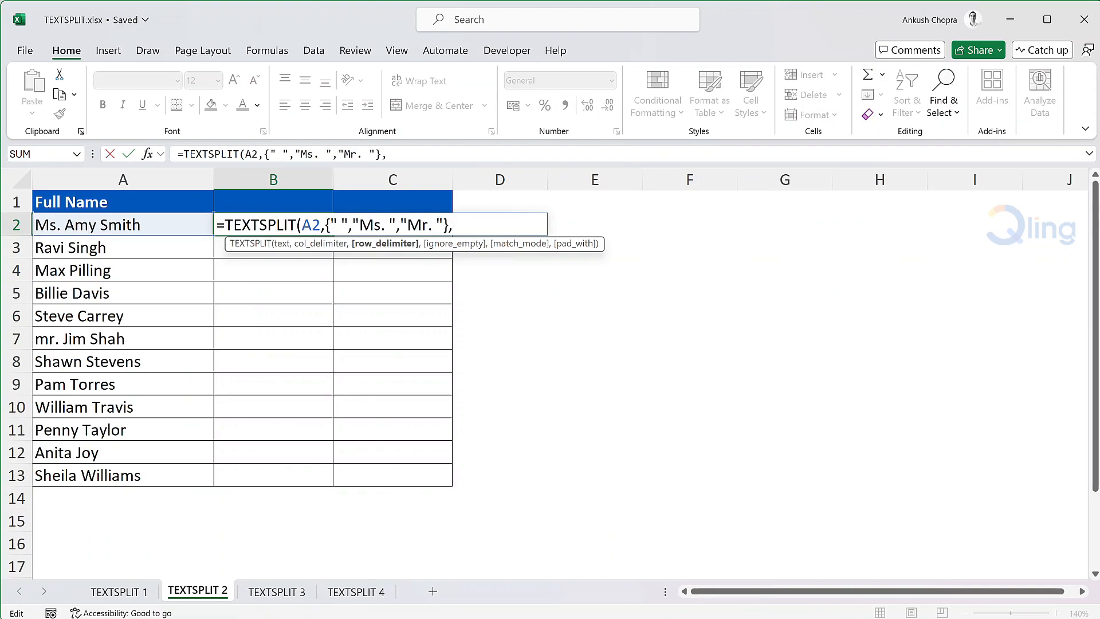
{"action": "type", "text": ","}
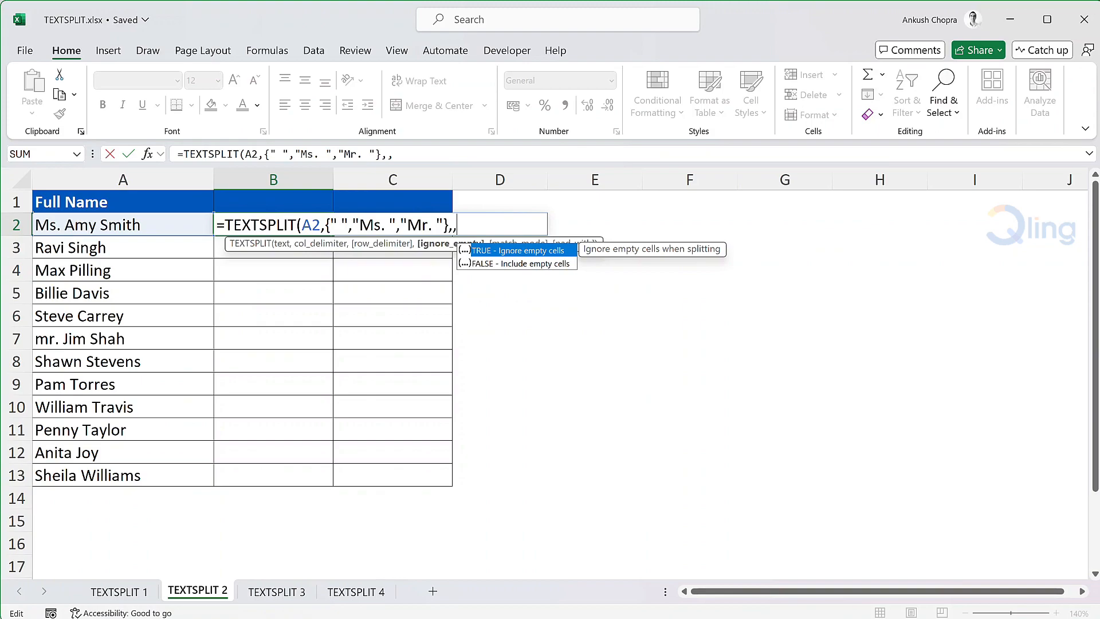
{"action": "type", "text": "true)"}
{"action": "key", "text": "Return"}
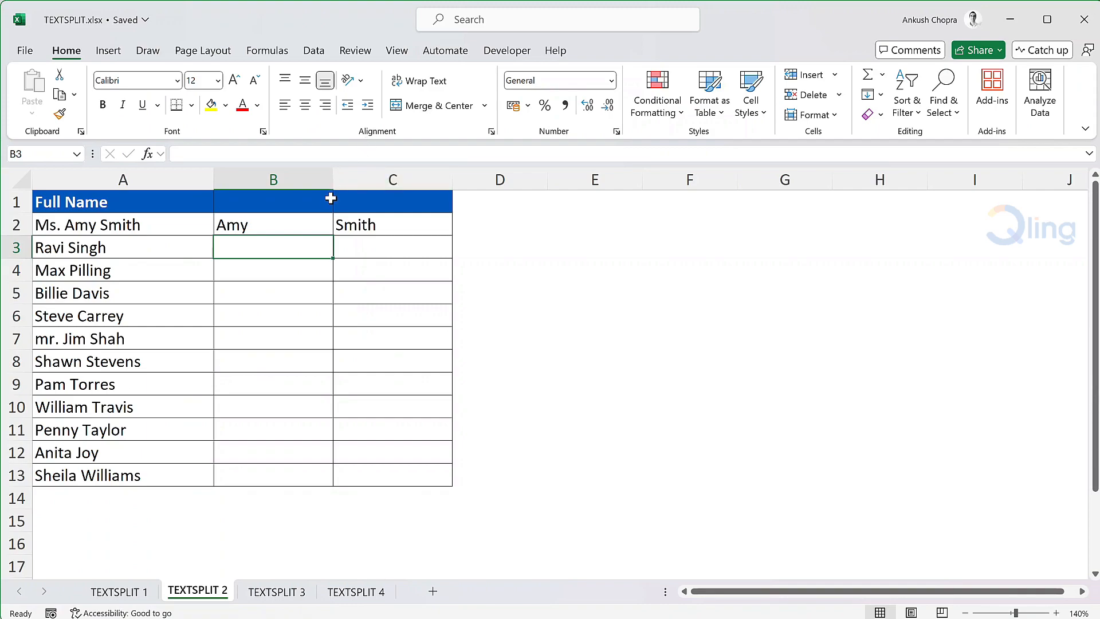
Fill the B2 formula with the ignore_empty argument down through B13
{"action": "left_click", "coordinate": [324, 225]}
{"action": "left_click_drag", "start_coordinate": [332, 235], "coordinate": [317, 487]}
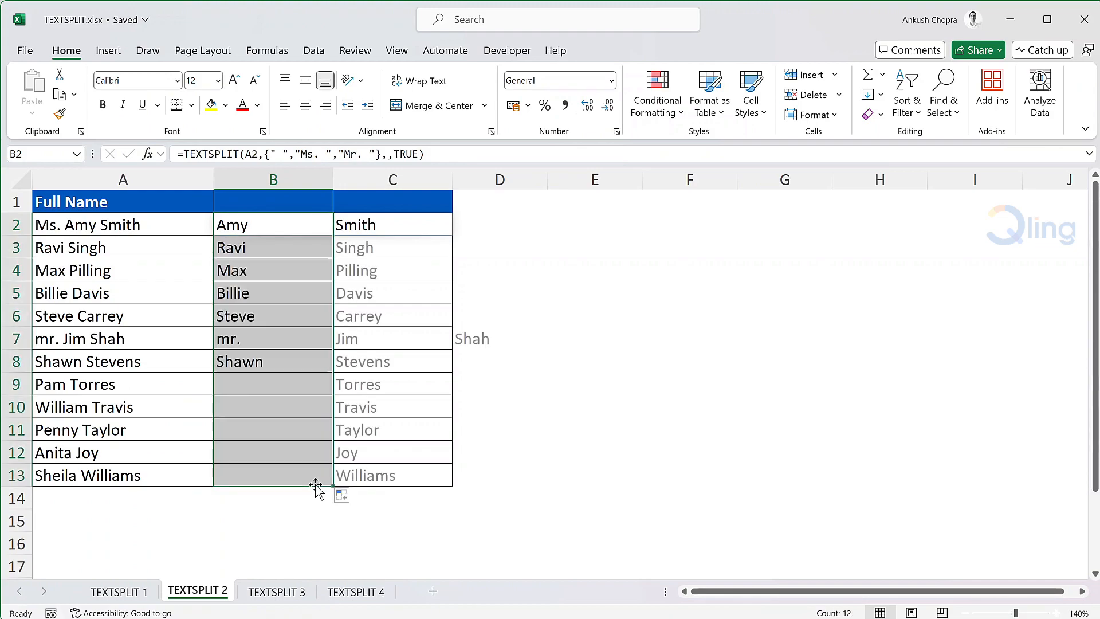
{"action": "left_click", "coordinate": [502, 212]}
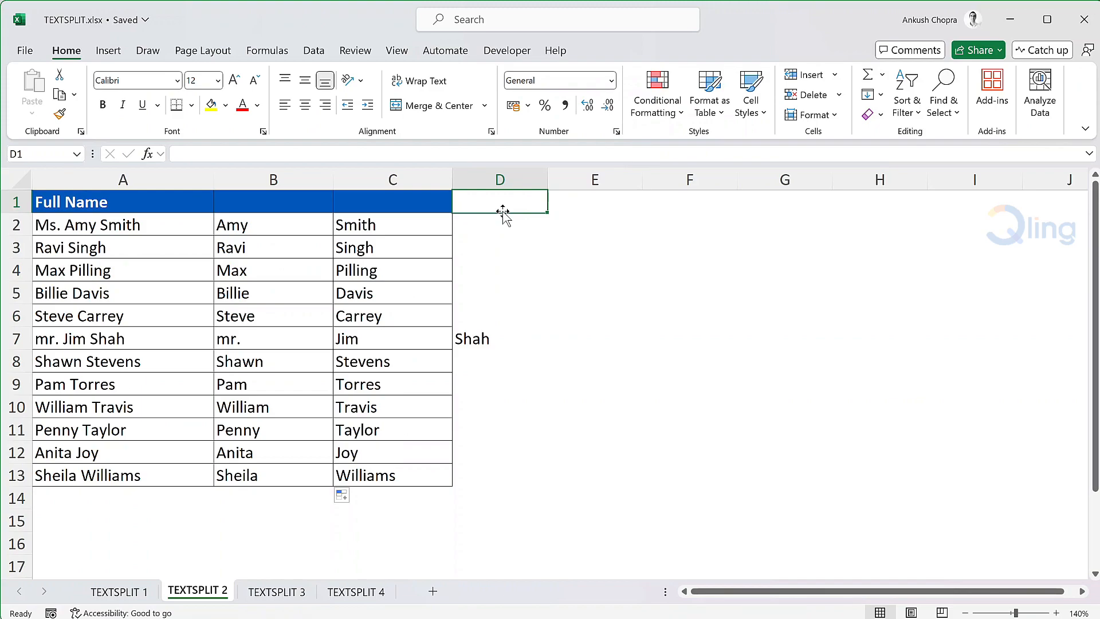
Add a match_mode argument of 1 to the B2 formula for case-insensitive delimiter matching
{"action": "double_click", "coordinate": [330, 224]}
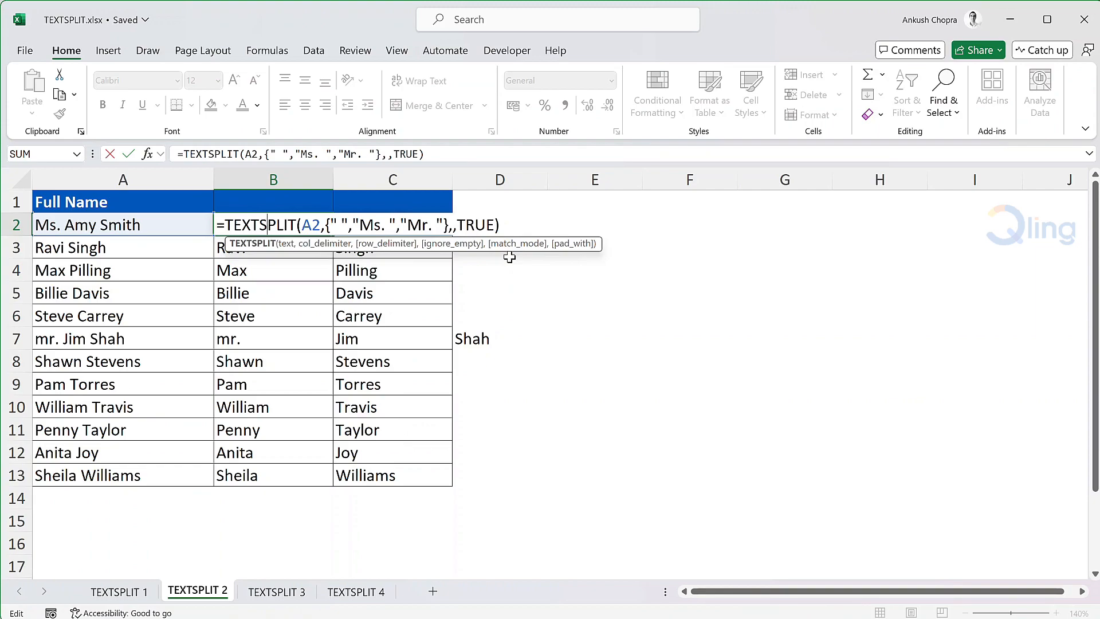
{"action": "key", "text": "End"}
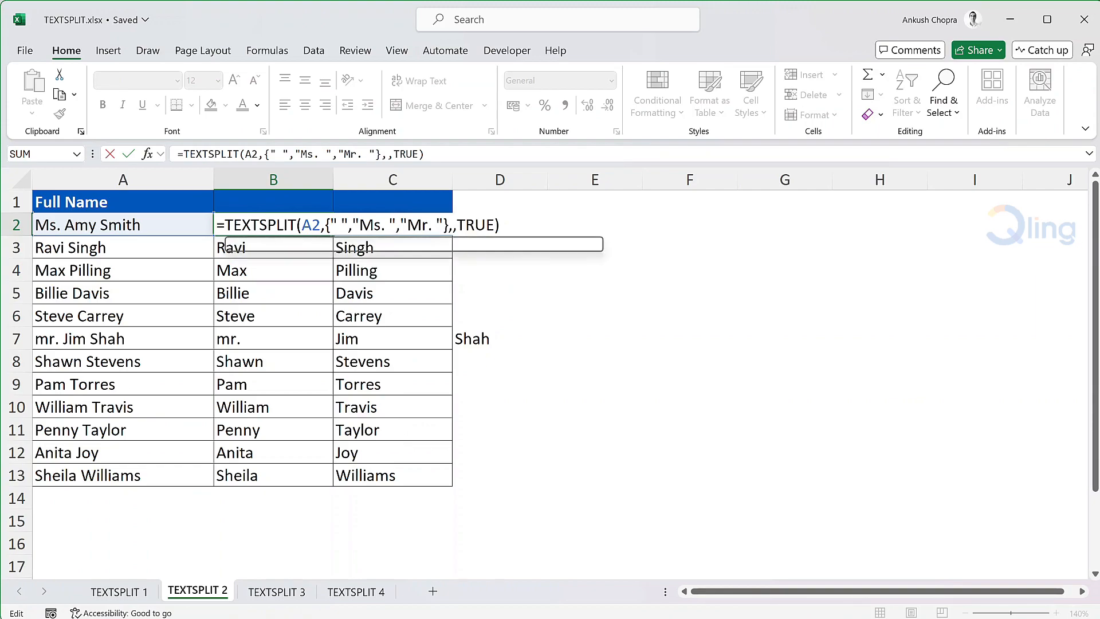
{"action": "key", "text": "BackSpace"}
{"action": "type", "text": ","}
{"action": "left_click_drag", "start_coordinate": [453, 248], "coordinate": [504, 184]}
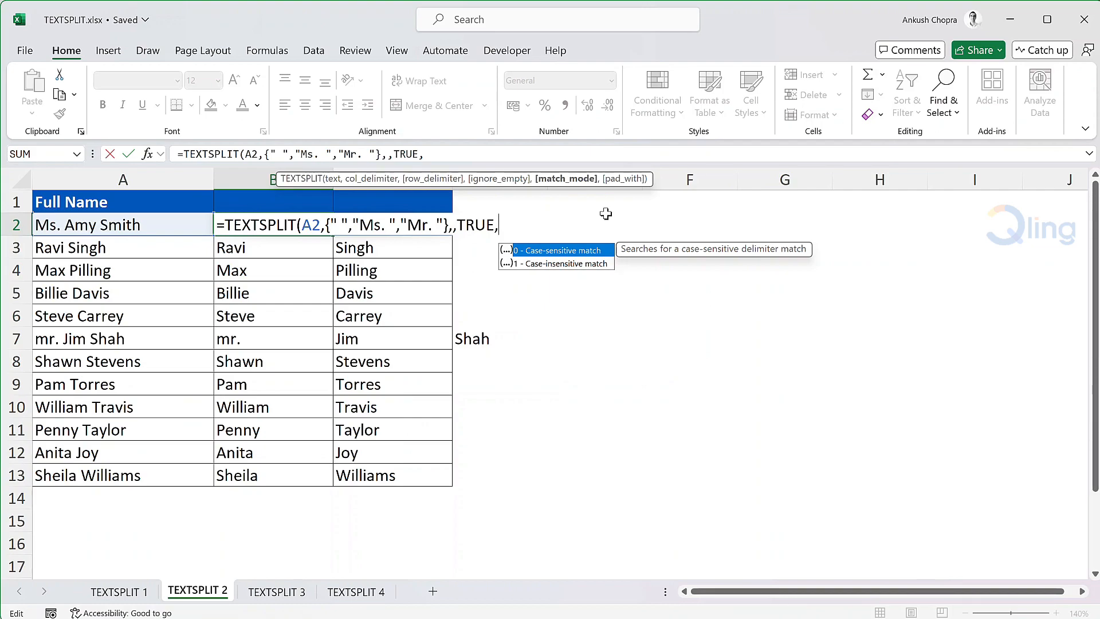
{"action": "type", "text": "1)"}
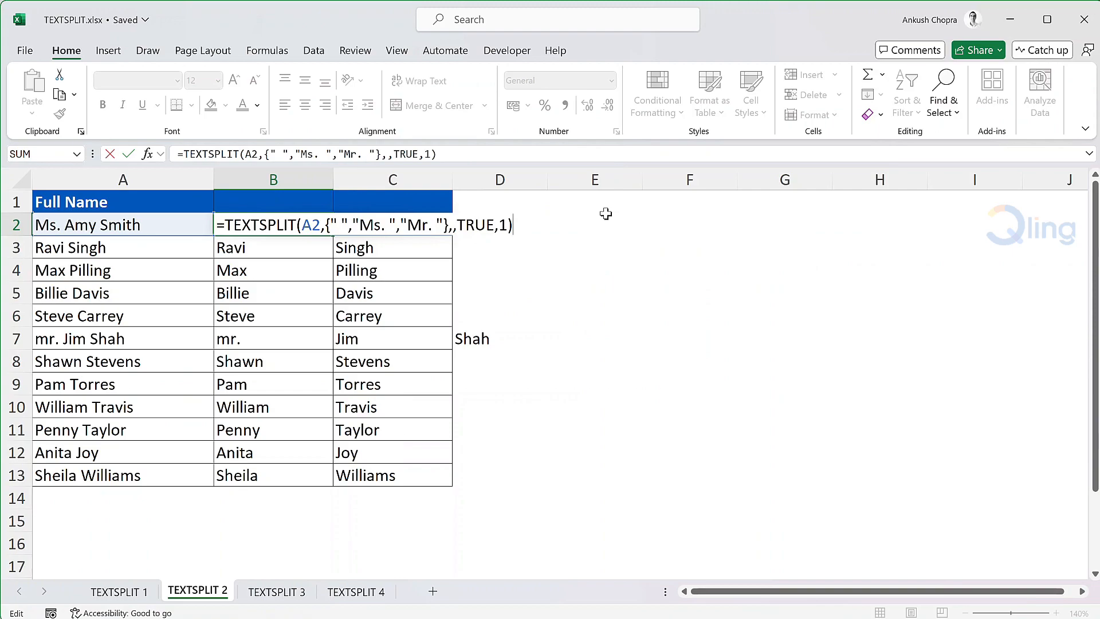
{"action": "key", "text": "Return"}
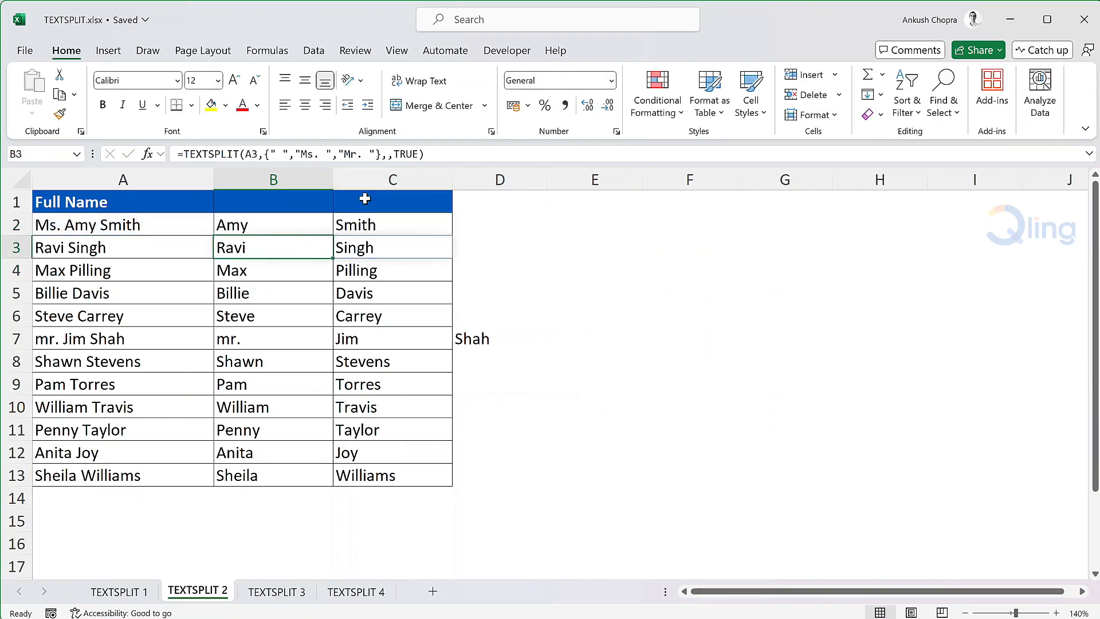
Fill the case-insensitive TEXTSPLIT formula from B2 down through B13
{"action": "left_click", "coordinate": [321, 222]}
{"action": "left_click_drag", "start_coordinate": [333, 236], "coordinate": [313, 481]}
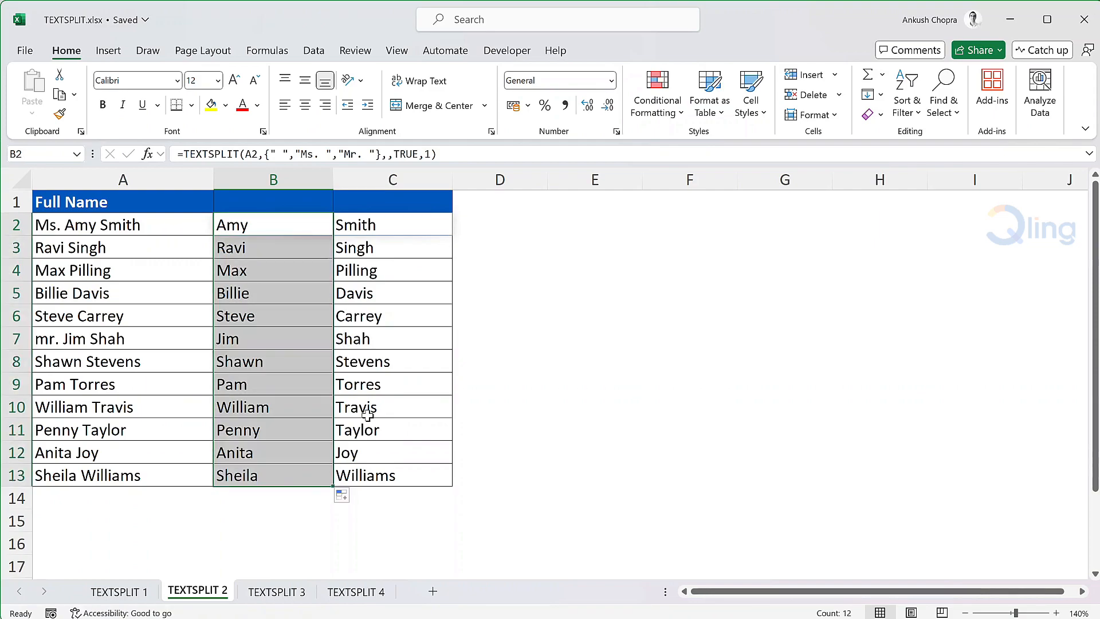
{"action": "left_click", "coordinate": [312, 221]}
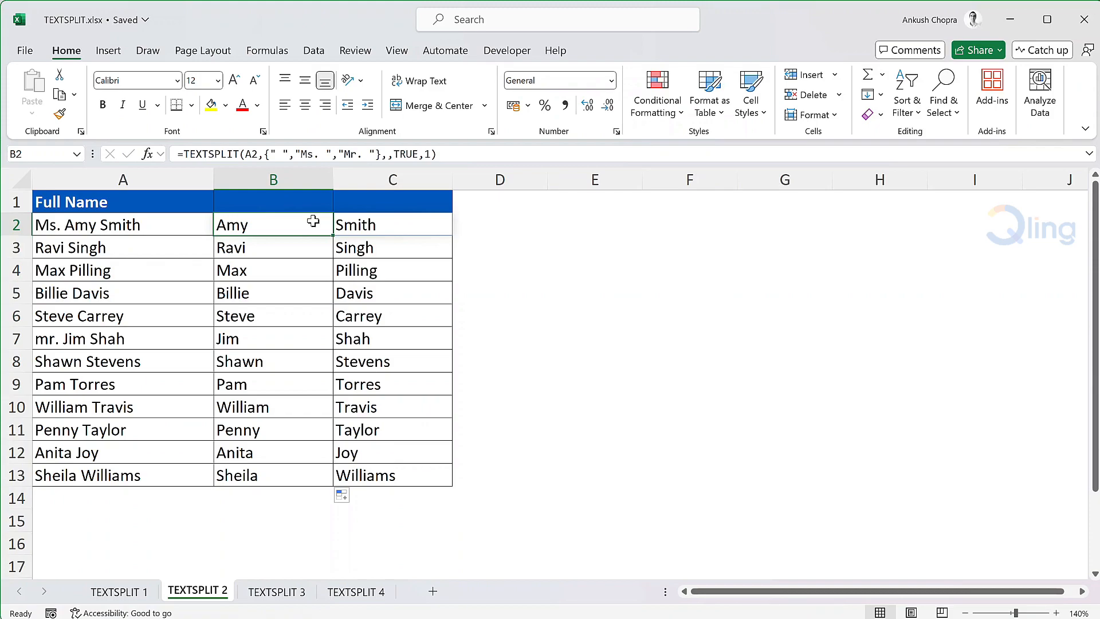
On the TEXTSPLIT 3 sheet, enter a TEXTSPLIT formula in A2 that splits A10 into columns at "," and rows at ";"
{"action": "left_click", "coordinate": [277, 590]}
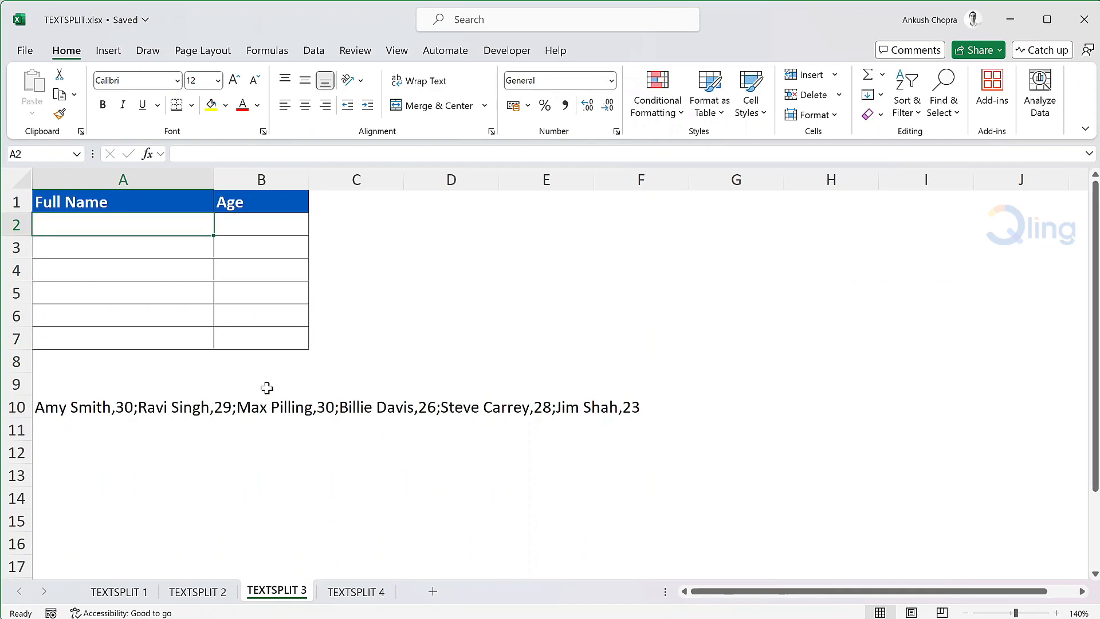
{"action": "type", "text": "=texts"}
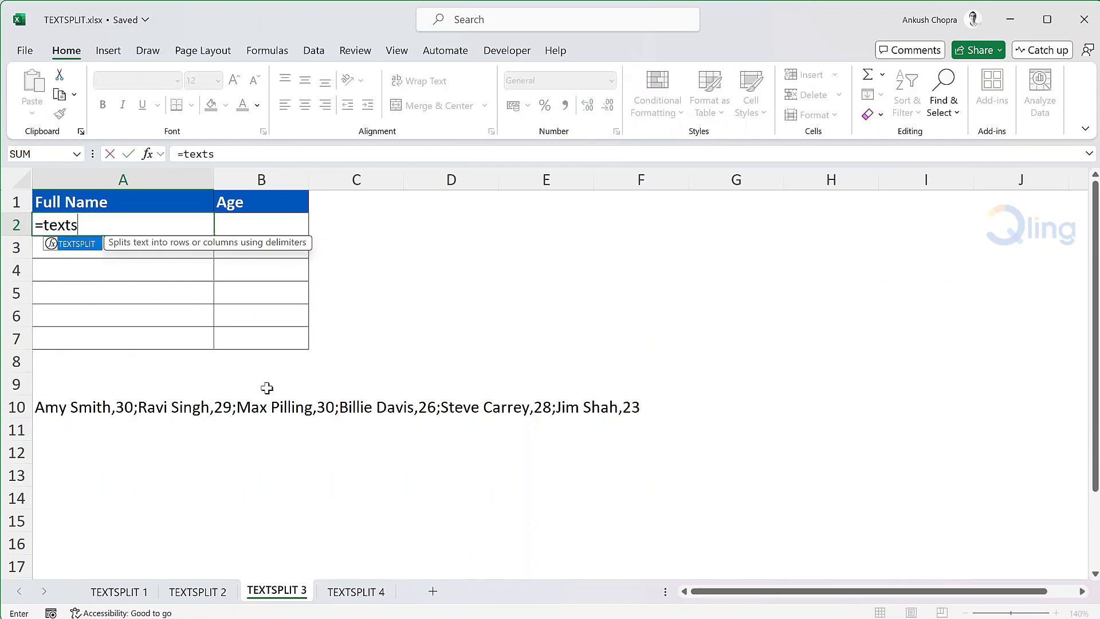
{"action": "key", "text": "Tab"}
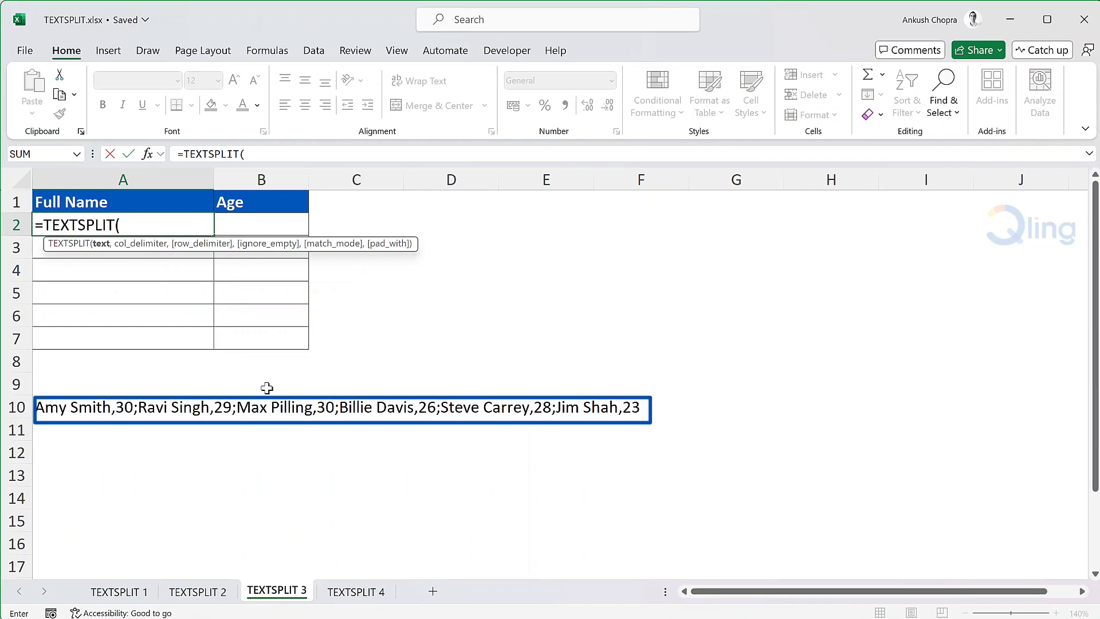
{"action": "left_click", "coordinate": [51, 407]}
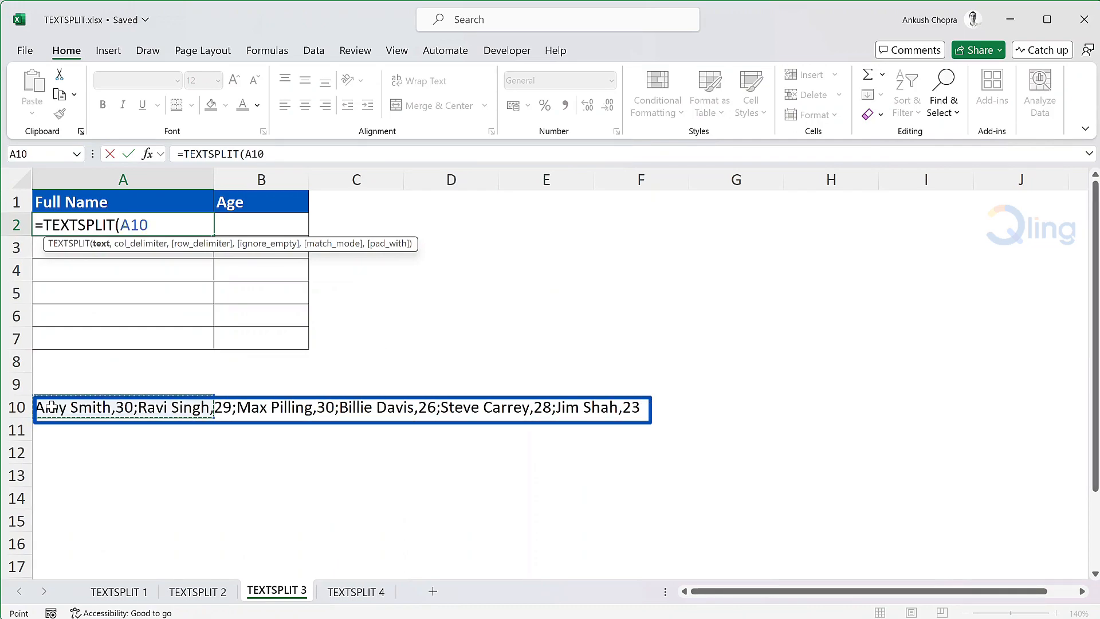
{"action": "type", "text": ","}
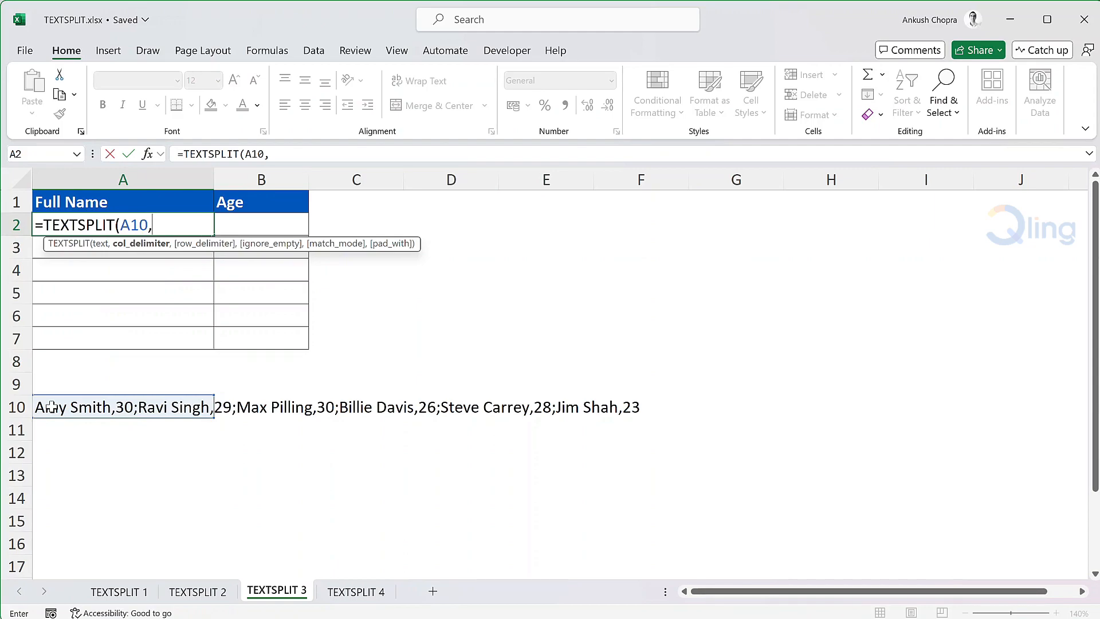
{"action": "type", "text": "\",\","}
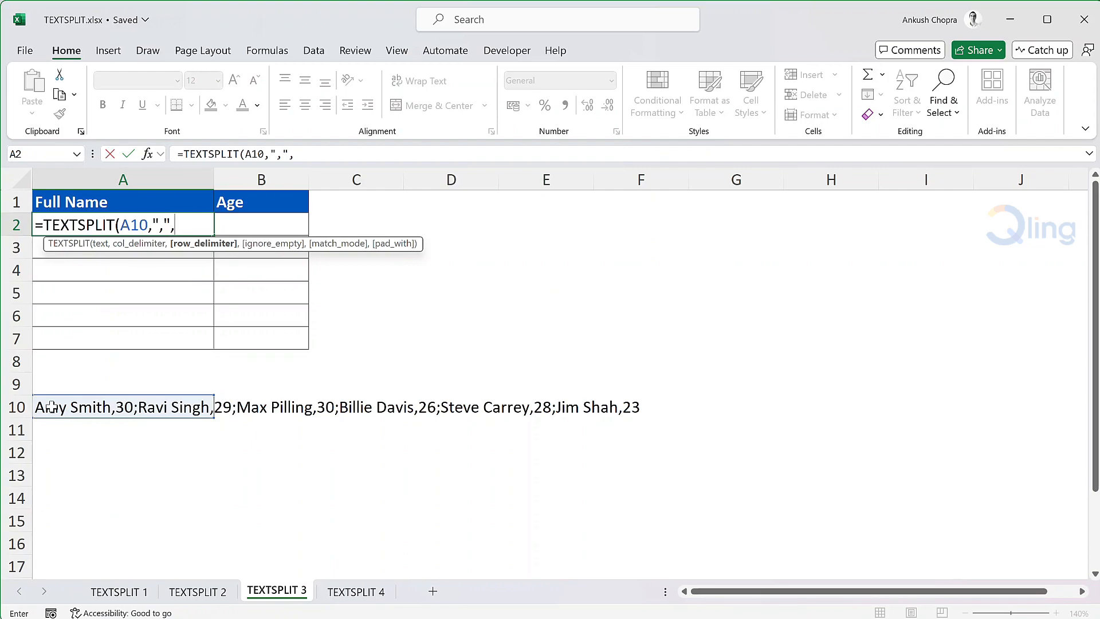
{"action": "type", "text": "\";\")"}
{"action": "key", "text": "Return"}
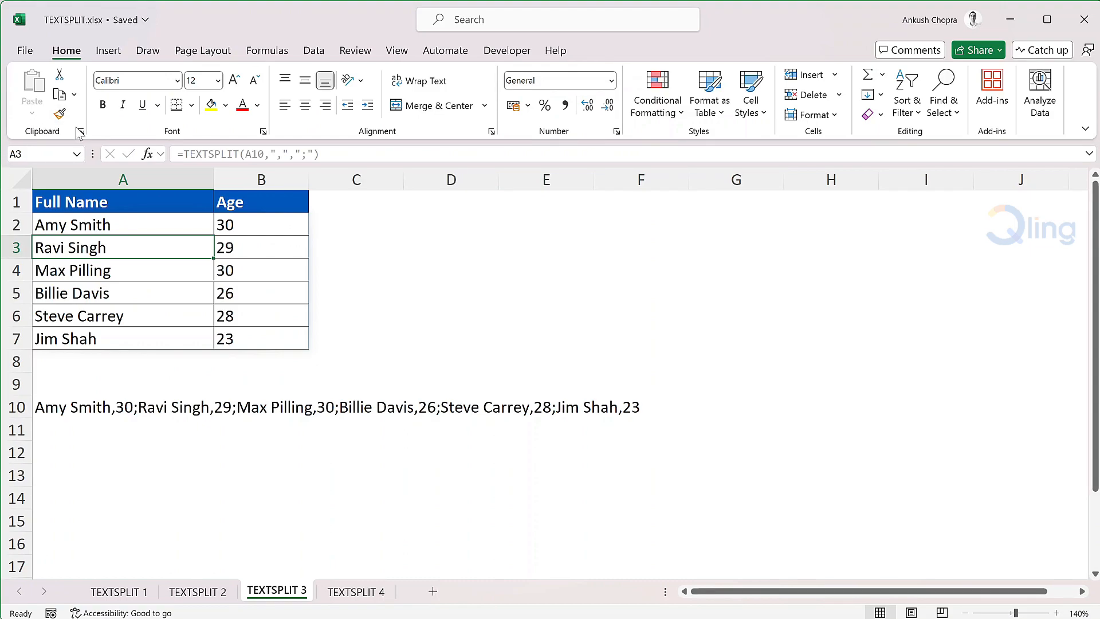
On the TEXTSPLIT 4 sheet, enter =TEXTSPLIT(A10,",",";") in A2 to split the delimited text into names and ages
{"action": "left_click", "coordinate": [365, 590]}
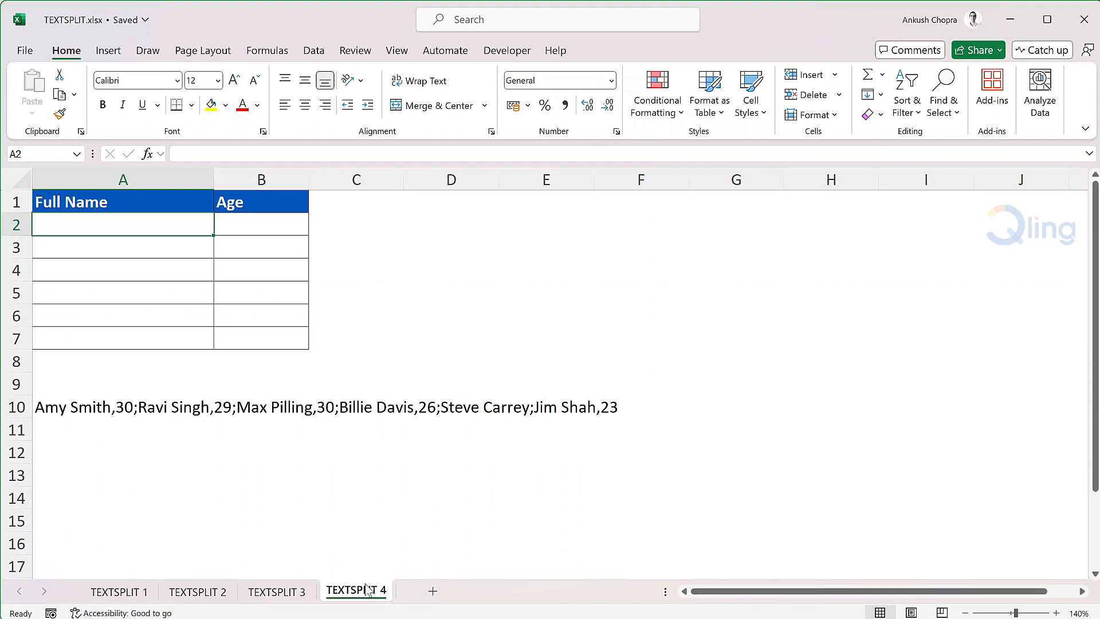
{"action": "type", "text": "=textspl"}
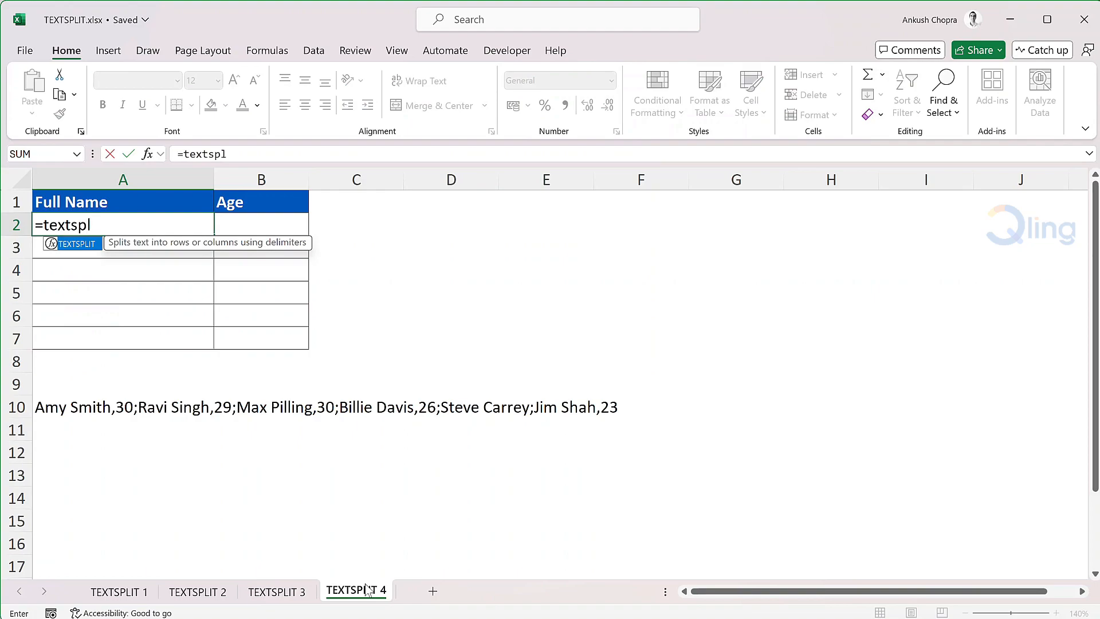
{"action": "key", "text": "Tab"}
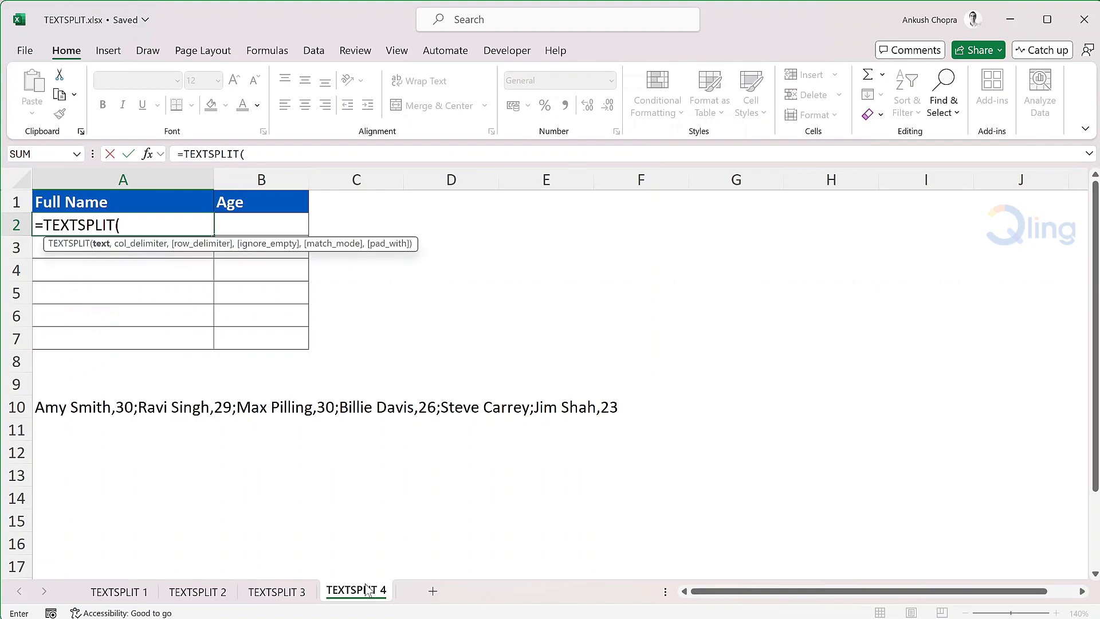
{"action": "left_click", "coordinate": [59, 410]}
{"action": "type", "text": ",\",\",\";\""}
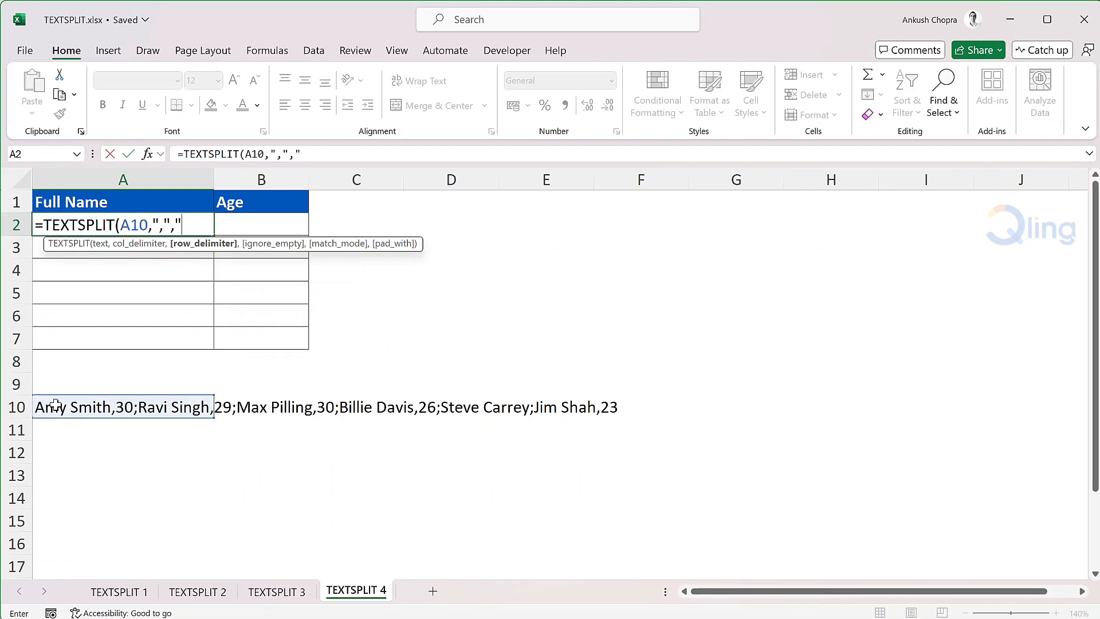
{"action": "type", "text": ")"}
{"action": "key", "text": "Return"}
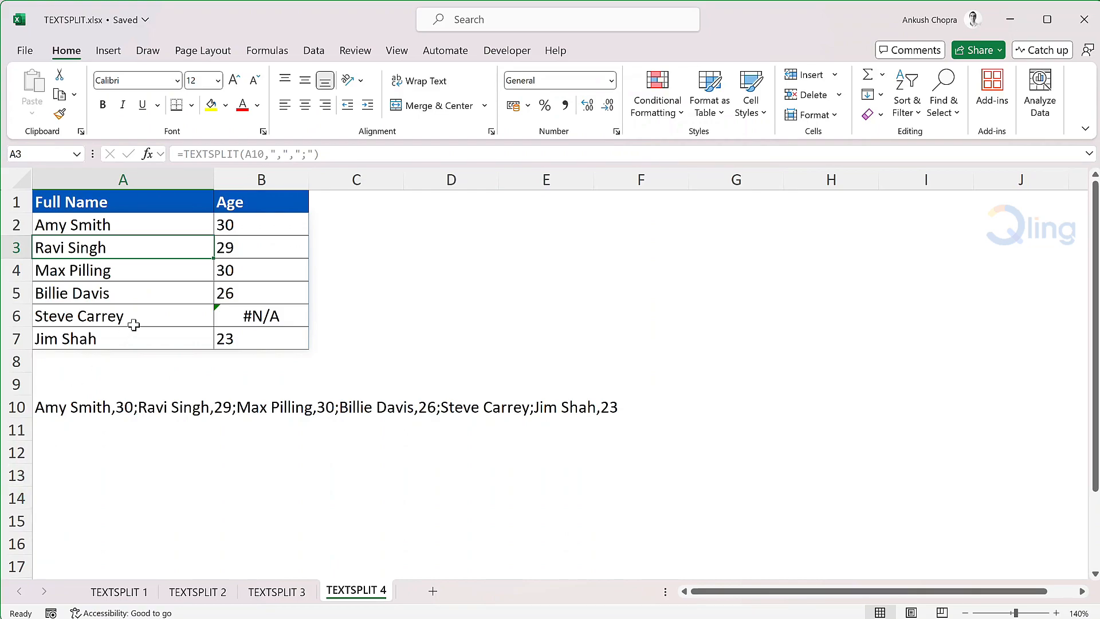
Extend the A2 formula by skipping ignore_empty and match_mode and setting the pad_with argument to "Unknown"
{"action": "double_click", "coordinate": [172, 225]}
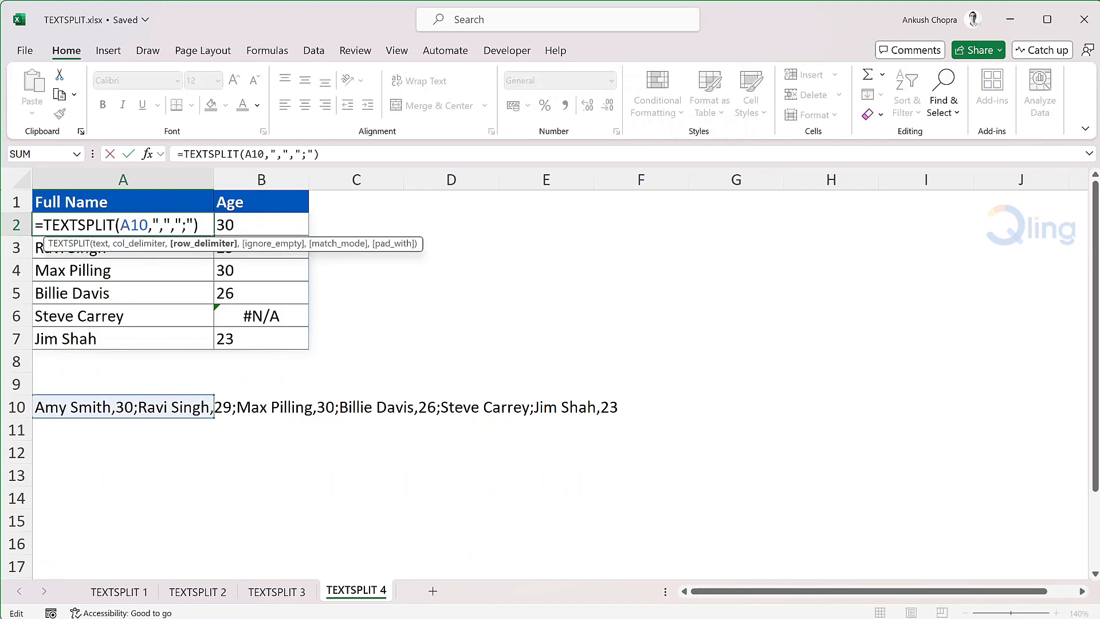
{"action": "key", "text": "BackSpace"}
{"action": "type", "text": ","}
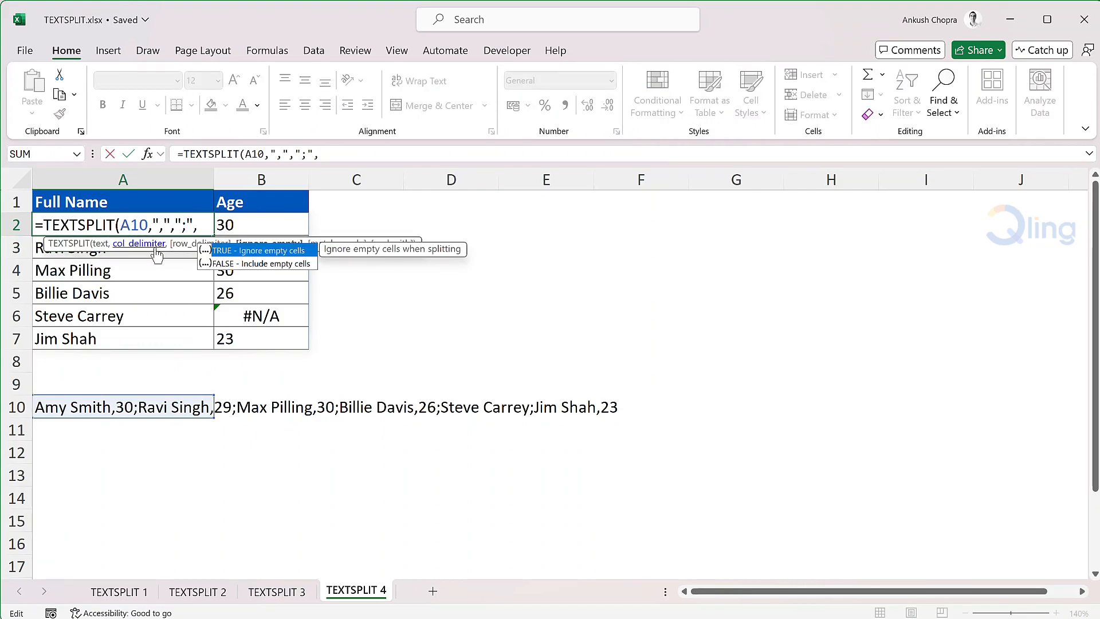
{"action": "left_click_drag", "start_coordinate": [157, 255], "coordinate": [166, 182]}
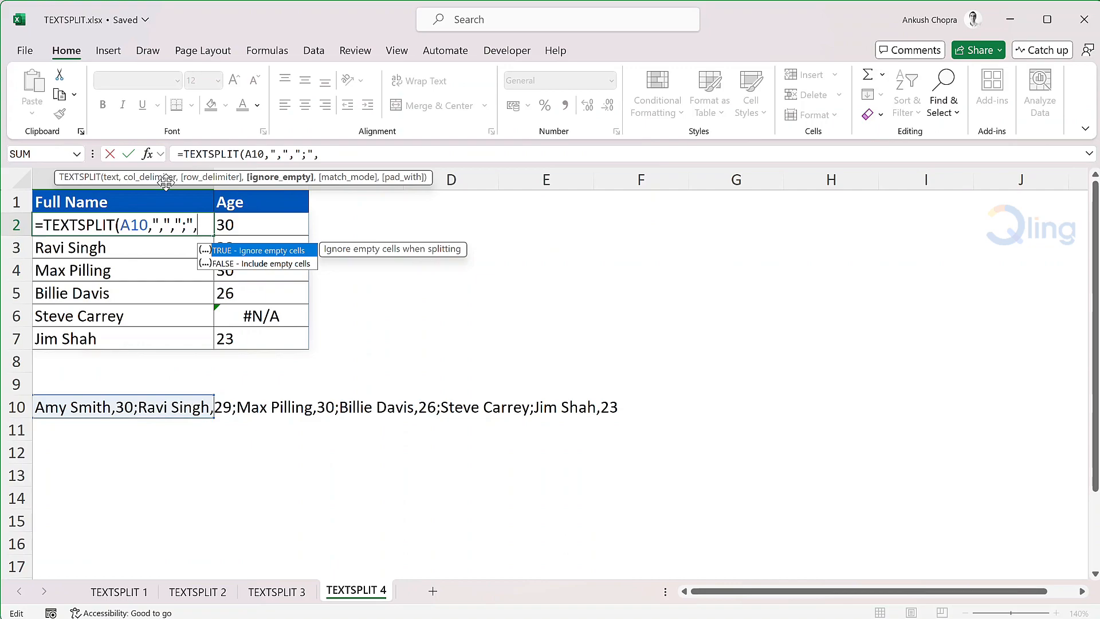
{"action": "type", "text": ",,"}
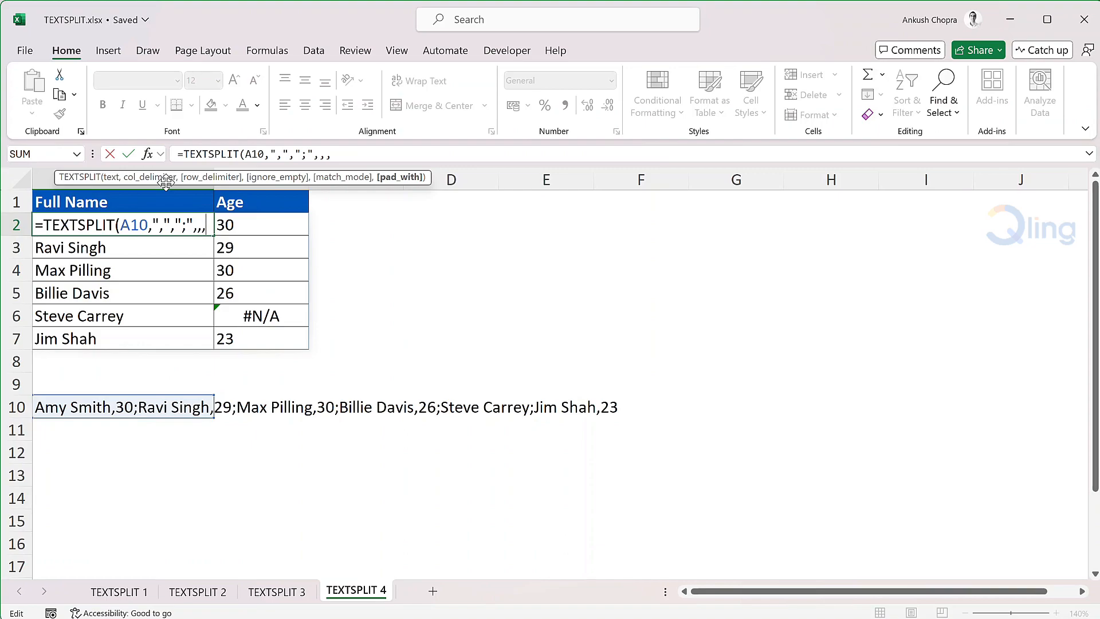
{"action": "type", "text": "\"Unknown\""}
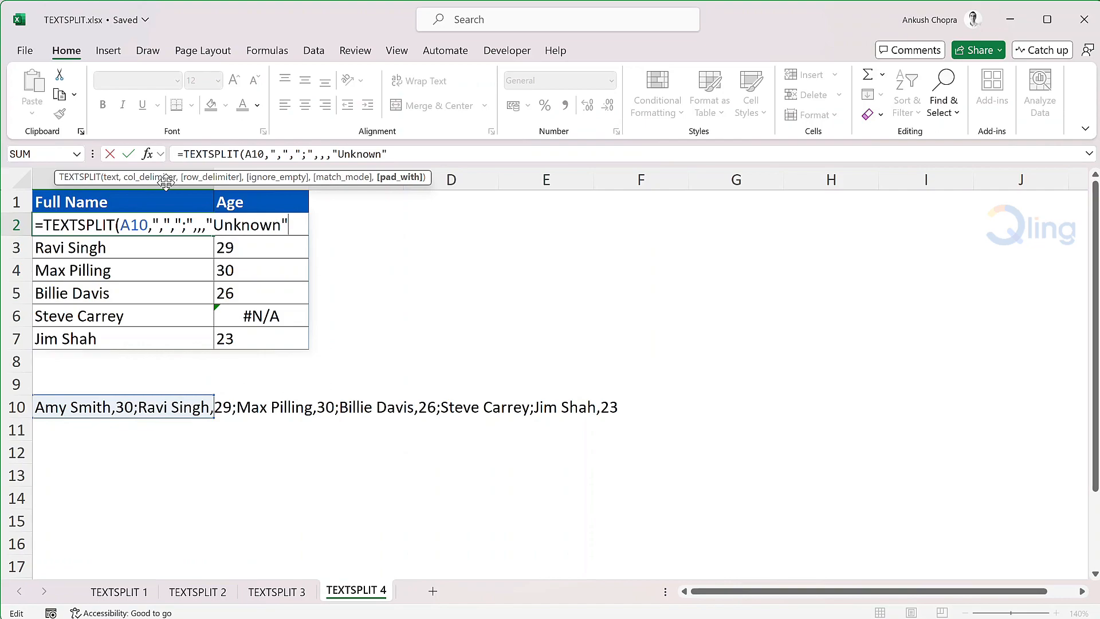
{"action": "type", "text": ")"}
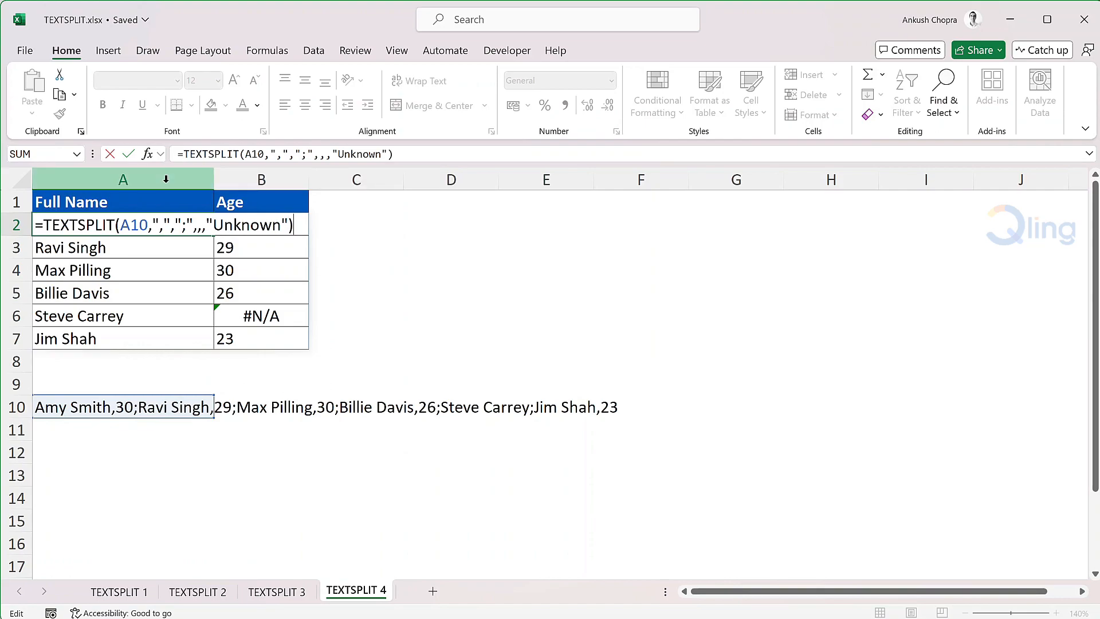
{"action": "key", "text": "Return"}
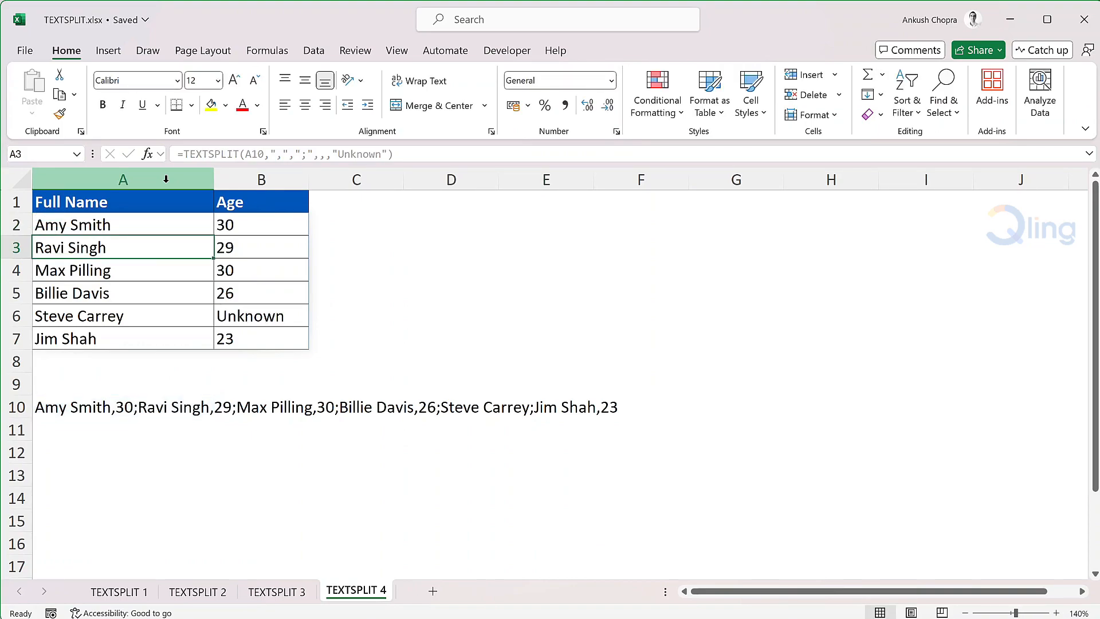